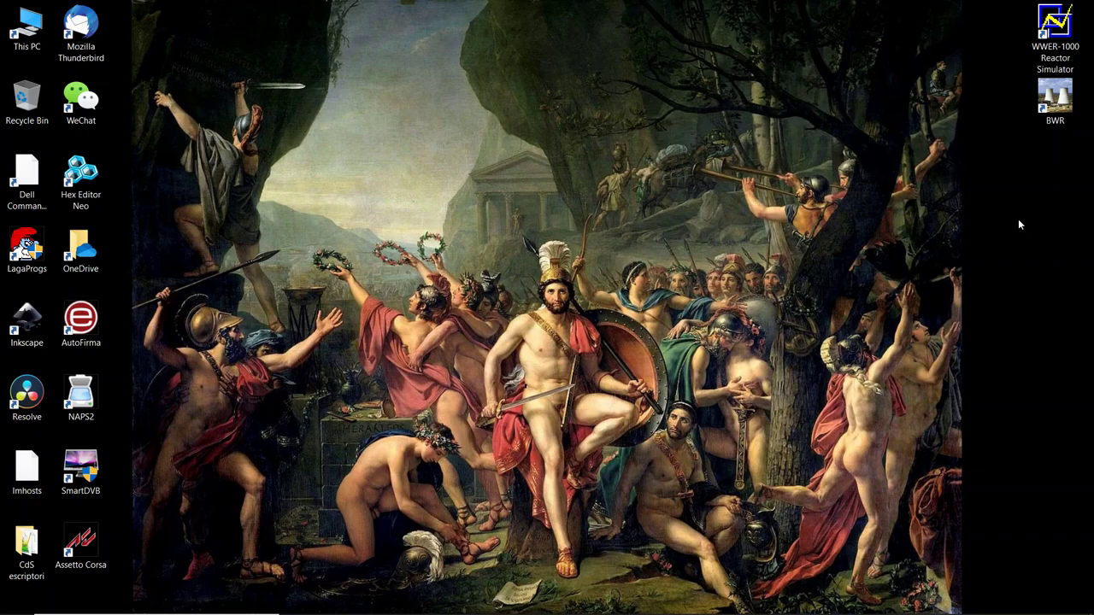
Launch the simulator and browse the A16, C01, C06 and Rated state tasks before returning to A01.
double_click(1057, 27)
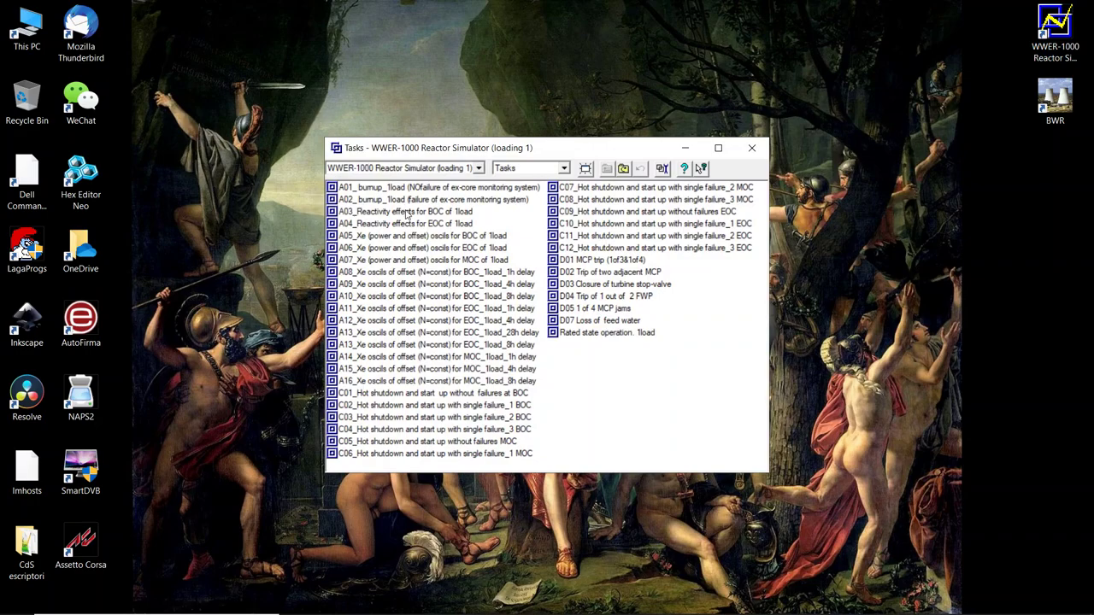
left_click(348, 188)
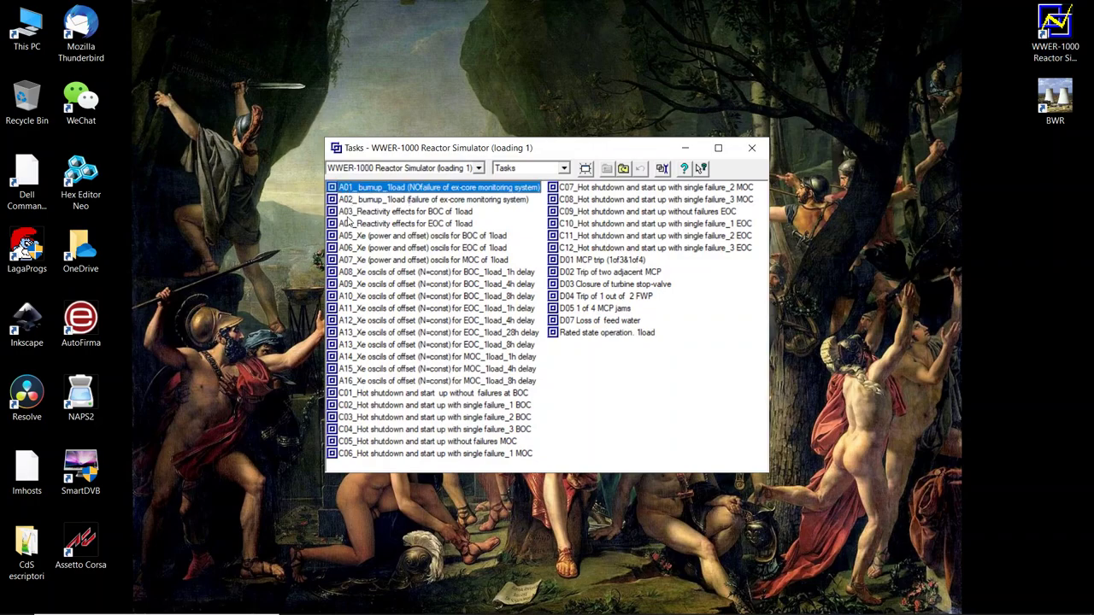
left_click(349, 382)
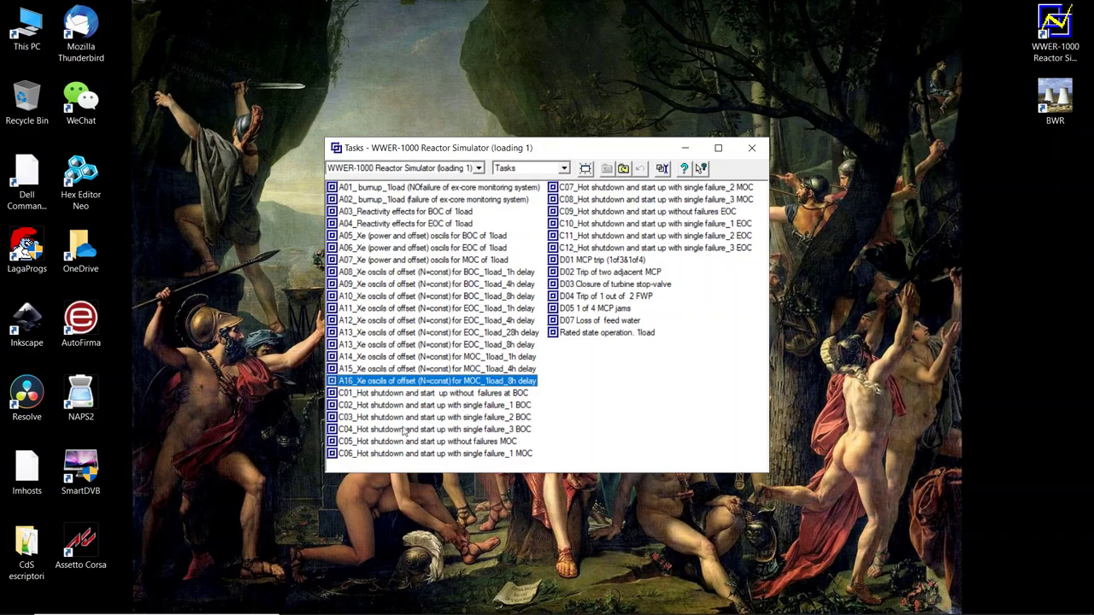
left_click(359, 397)
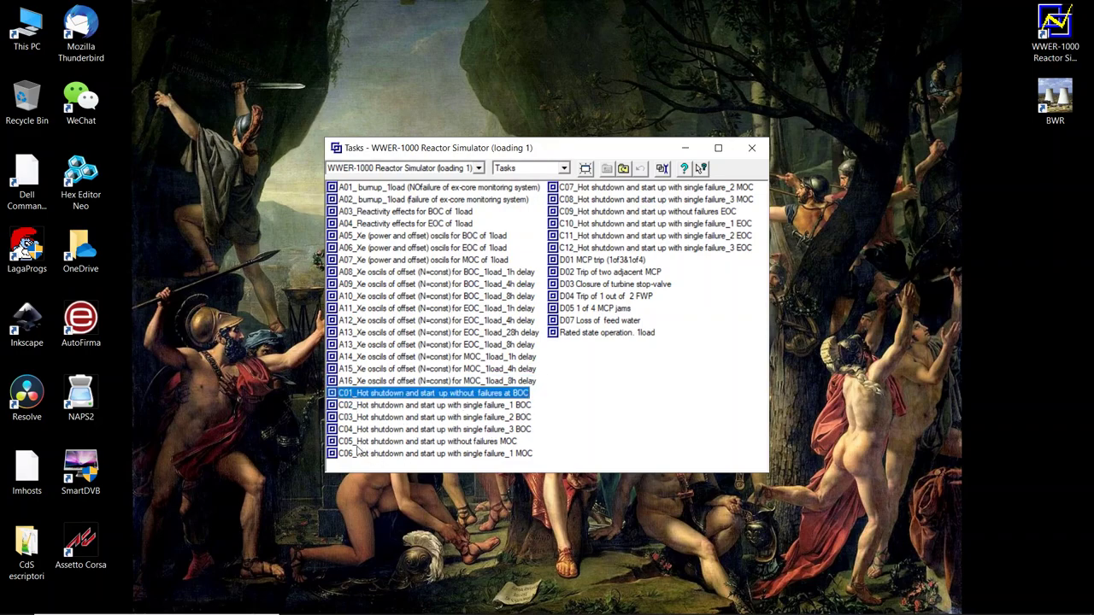
left_click(357, 454)
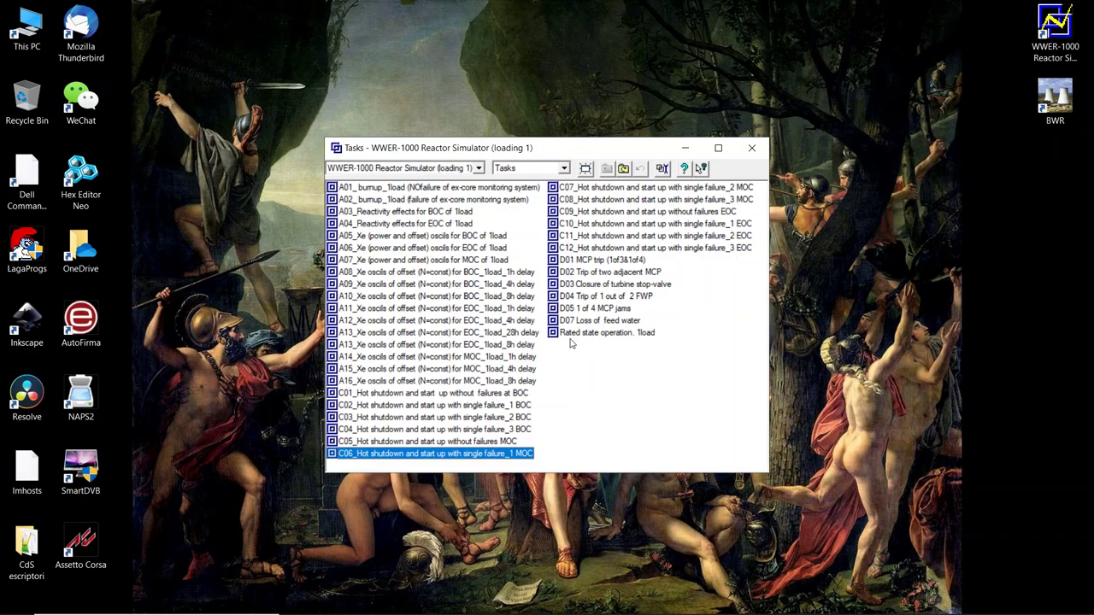
left_click(605, 333)
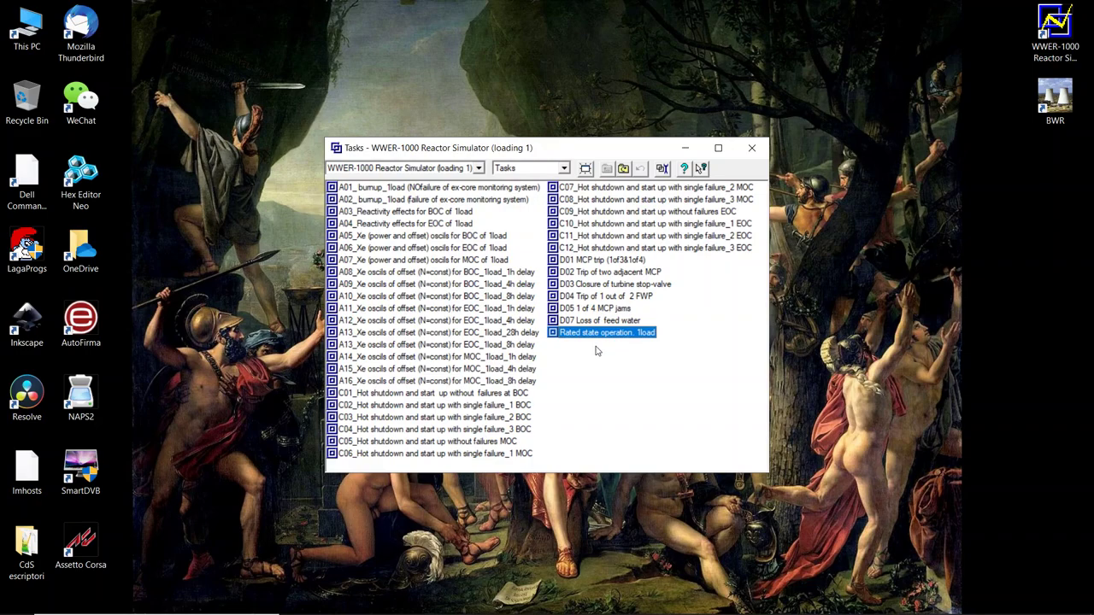
left_click(359, 189)
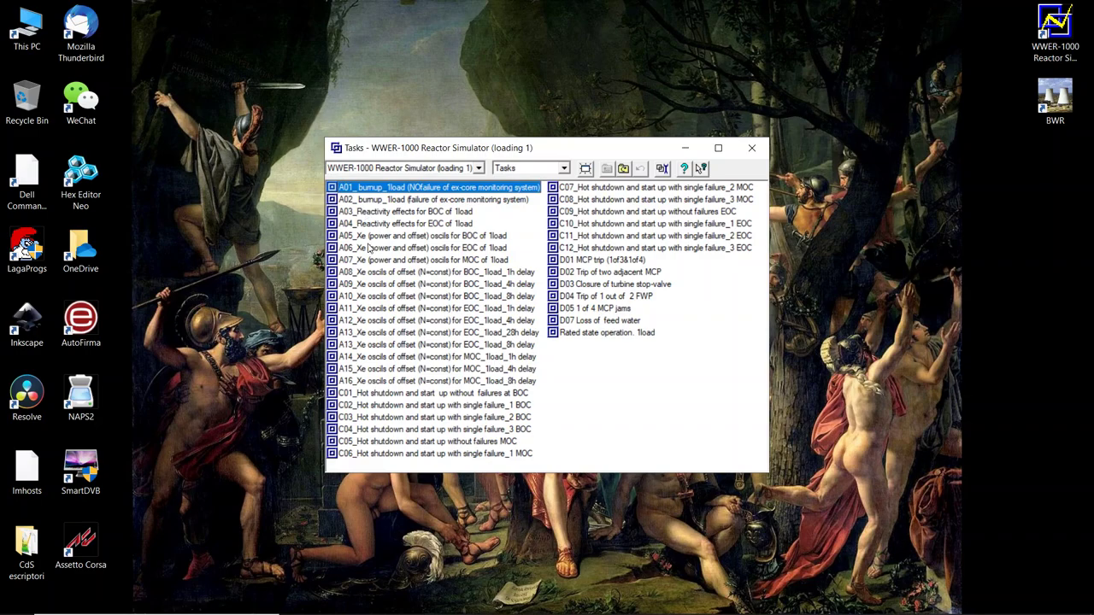
Keep 'loading 1' as the core loading and launch the A01_burnup_1load task.
left_click(438, 167)
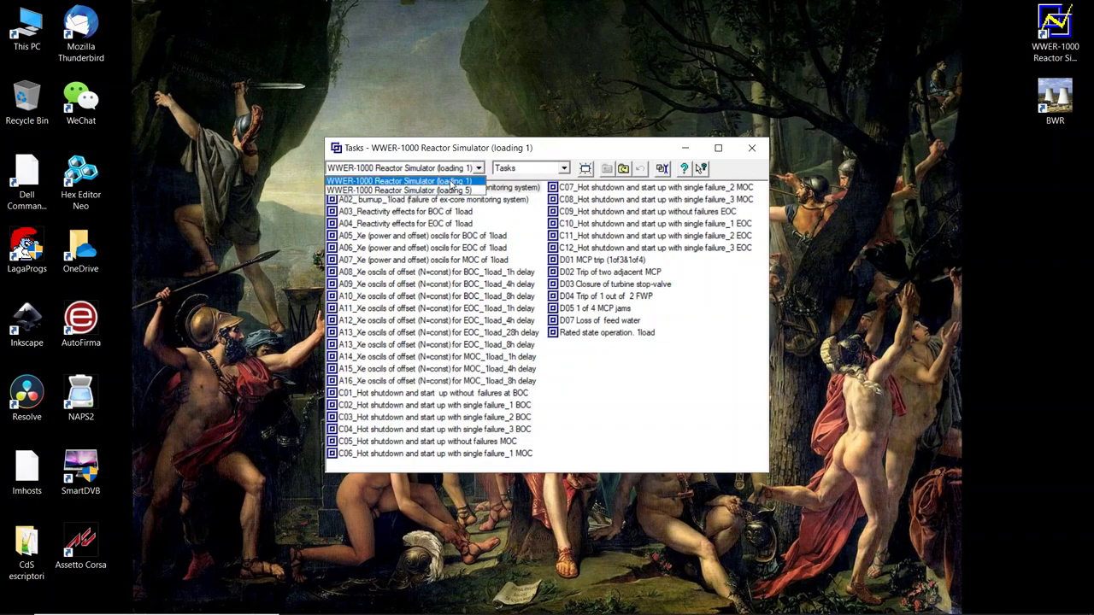
left_click(452, 182)
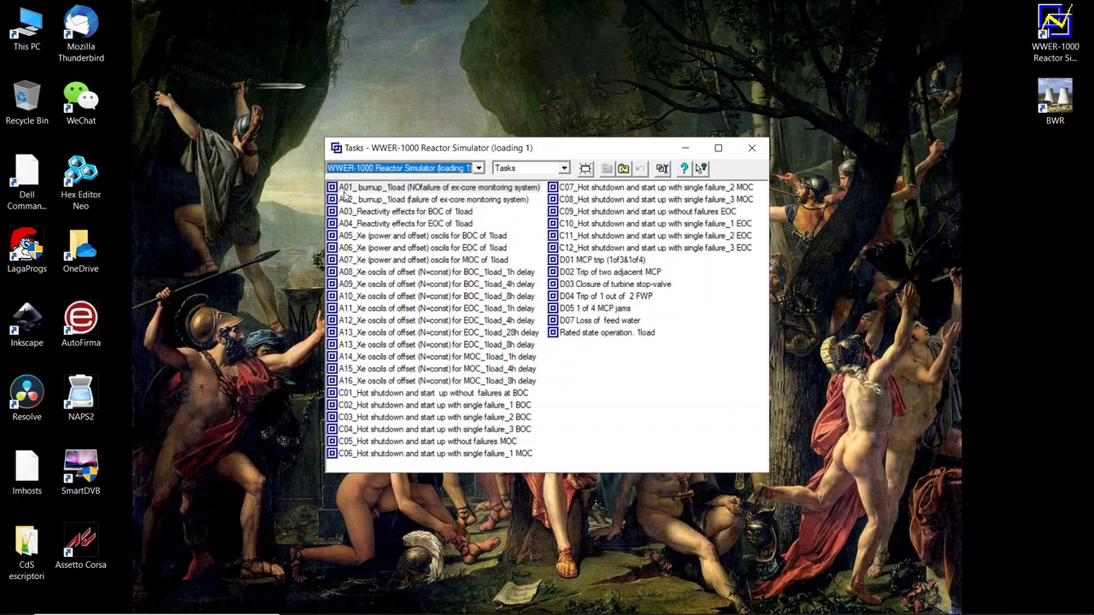
left_click(424, 188)
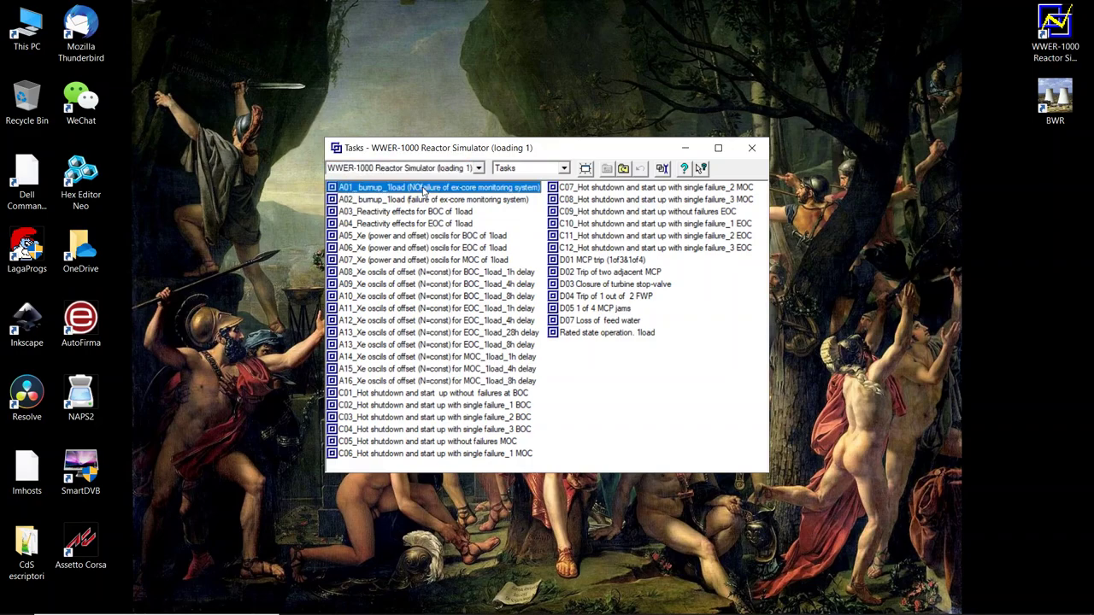
double_click(424, 188)
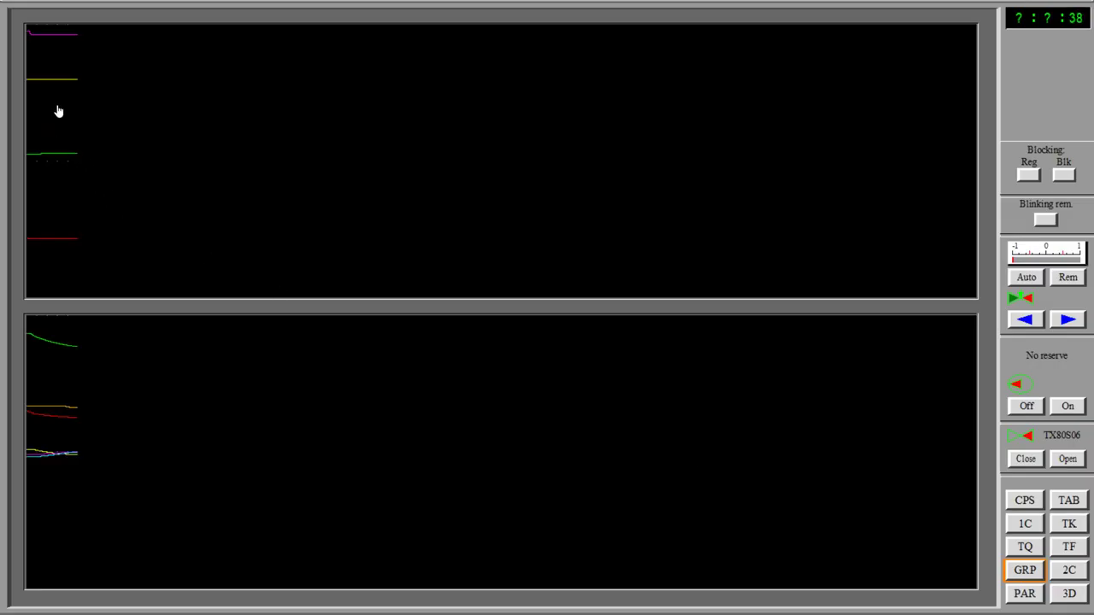
Show the upper graph's legend and scales, then switch to the PAR core map of assembly parameters.
left_click(63, 87)
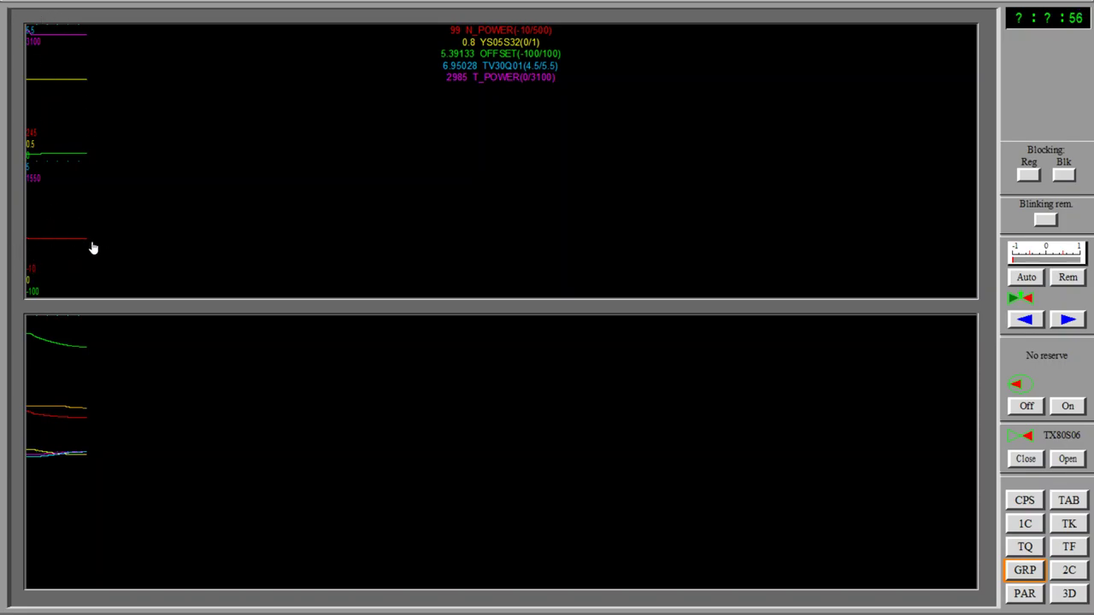
left_click(1024, 597)
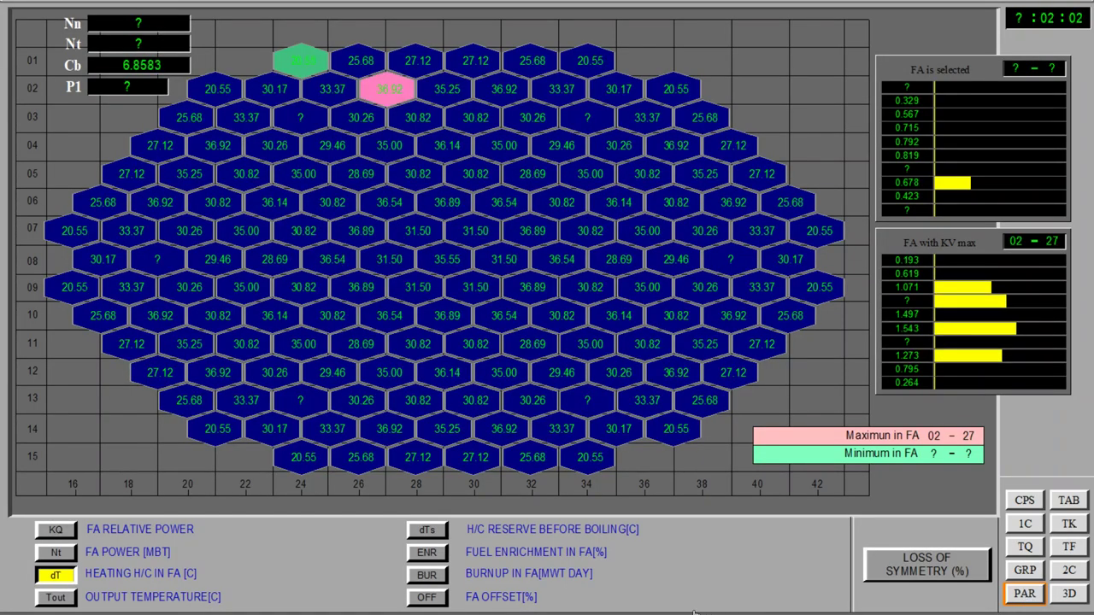
Cycle the core map through KQ, Nt, dT and Tout values, finishing on KQ relative power.
left_click(55, 531)
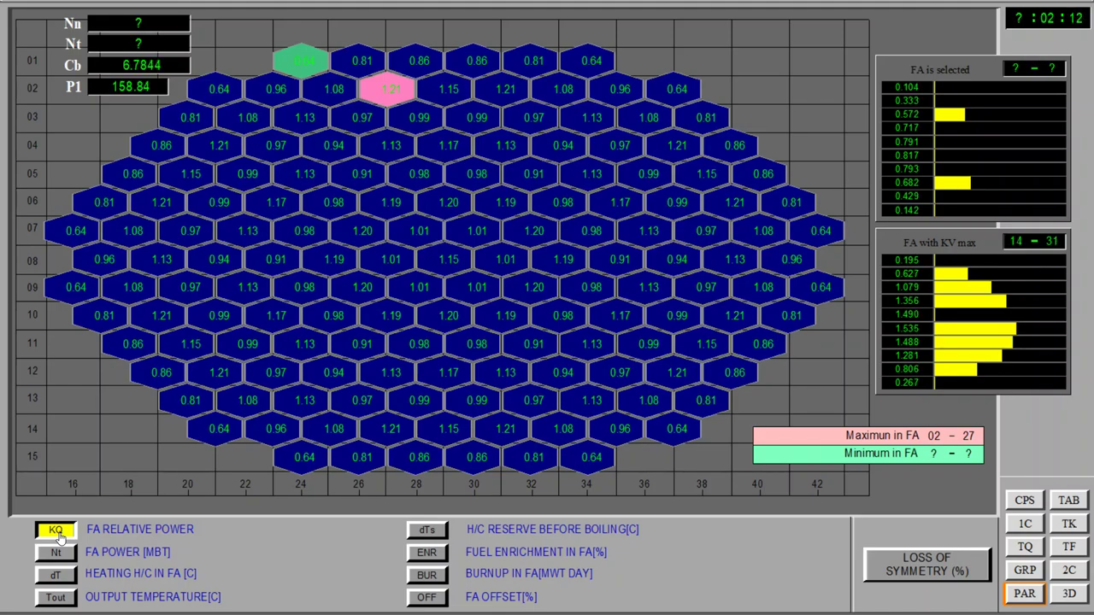
left_click(56, 552)
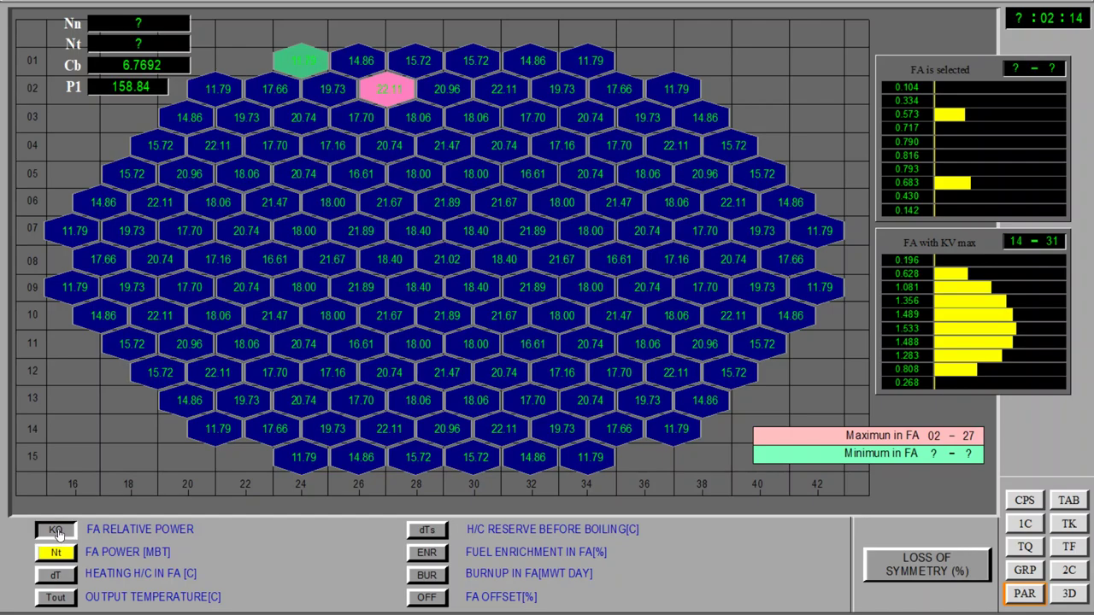
left_click(56, 531)
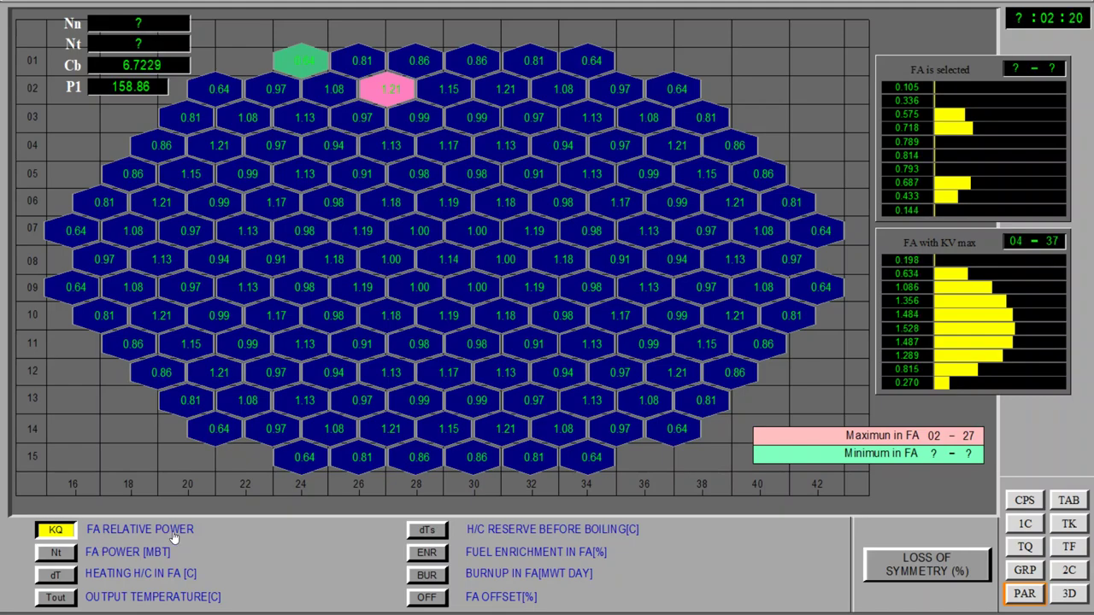
left_click(56, 553)
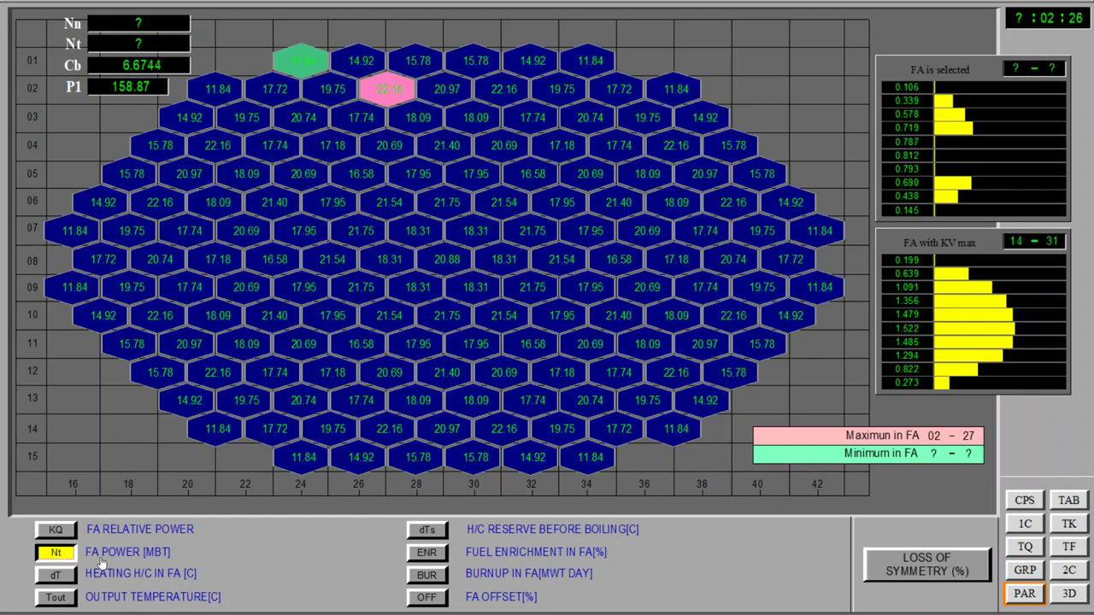
left_click(63, 576)
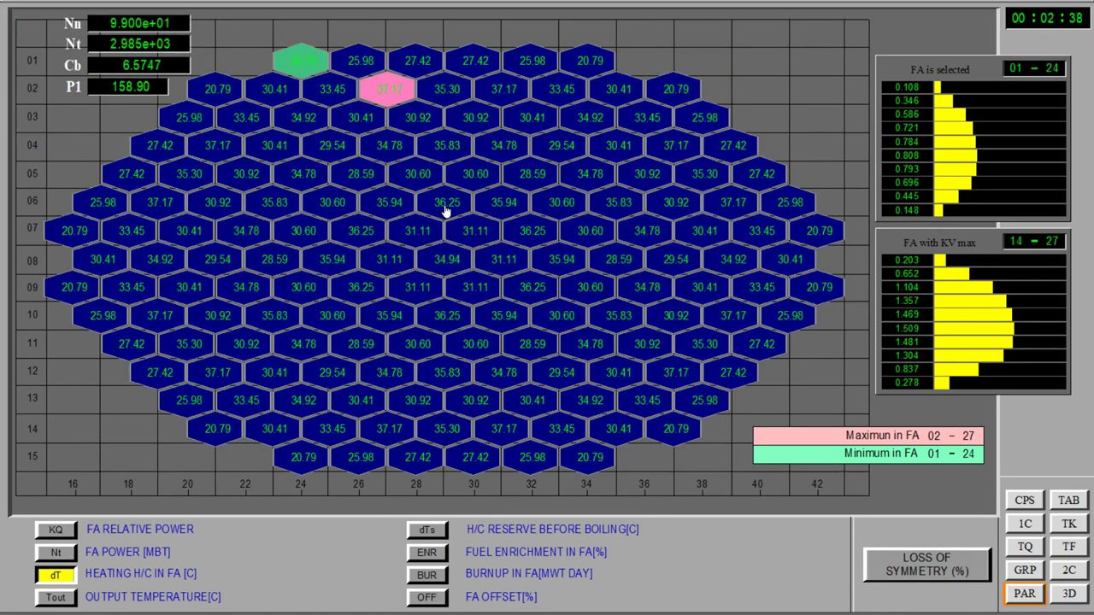
left_click(56, 599)
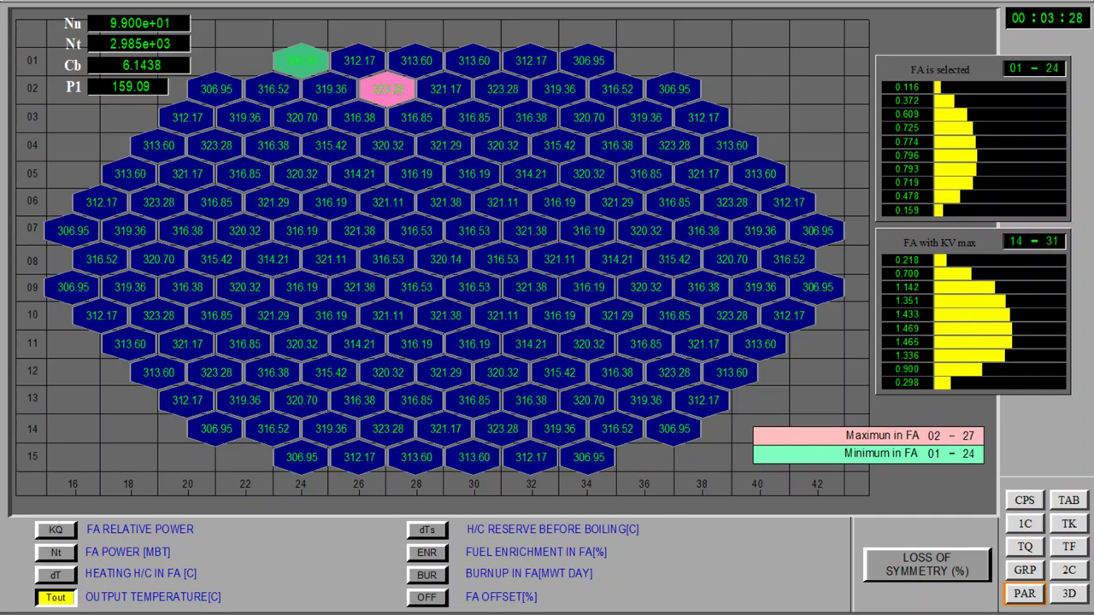
left_click(53, 531)
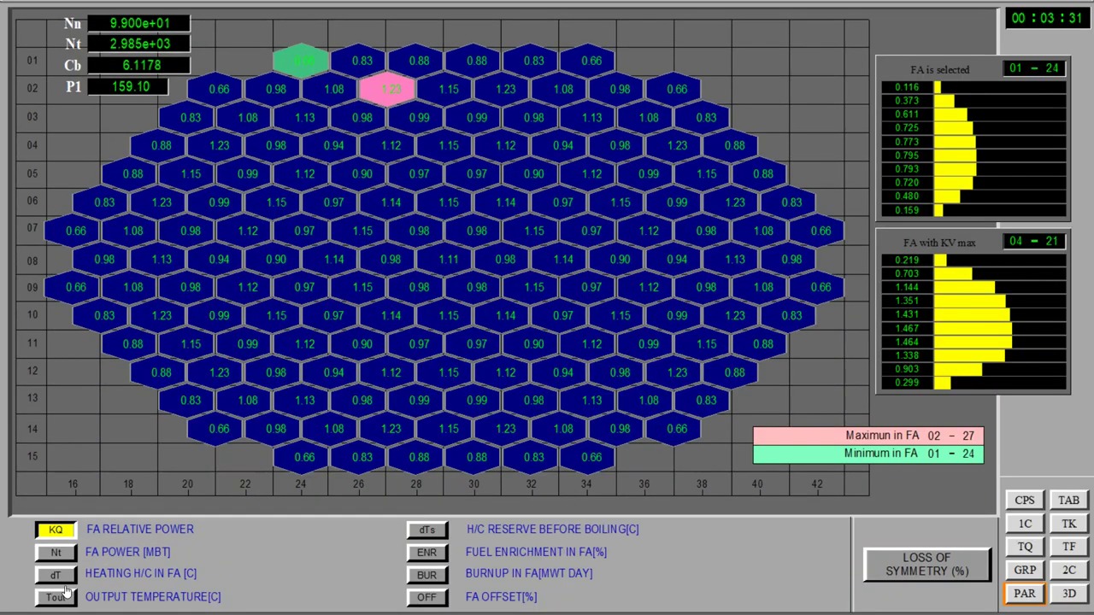
left_click(60, 595)
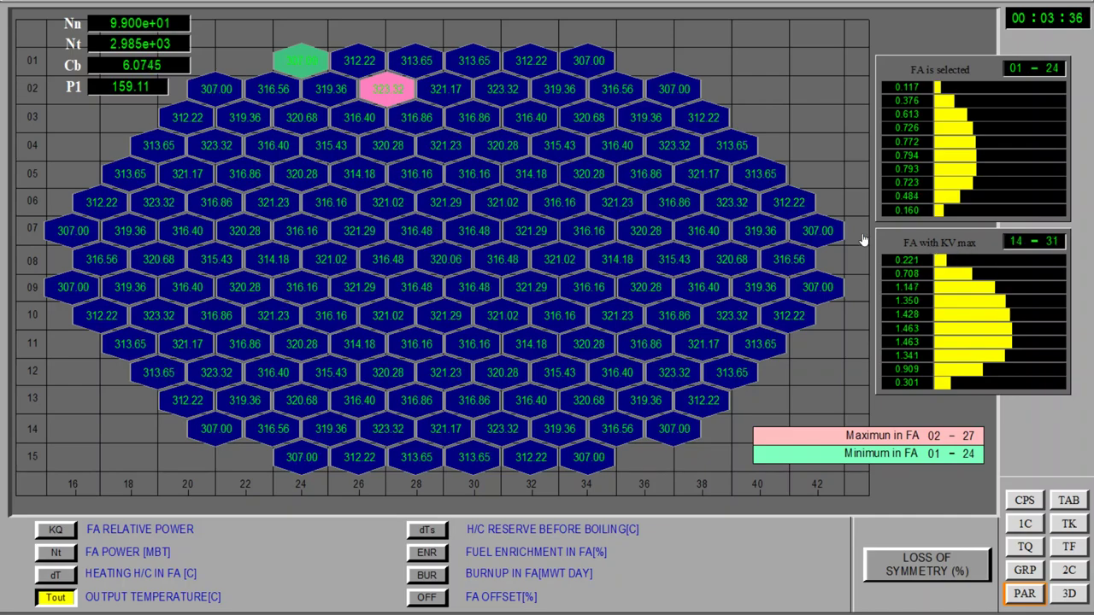
left_click(60, 576)
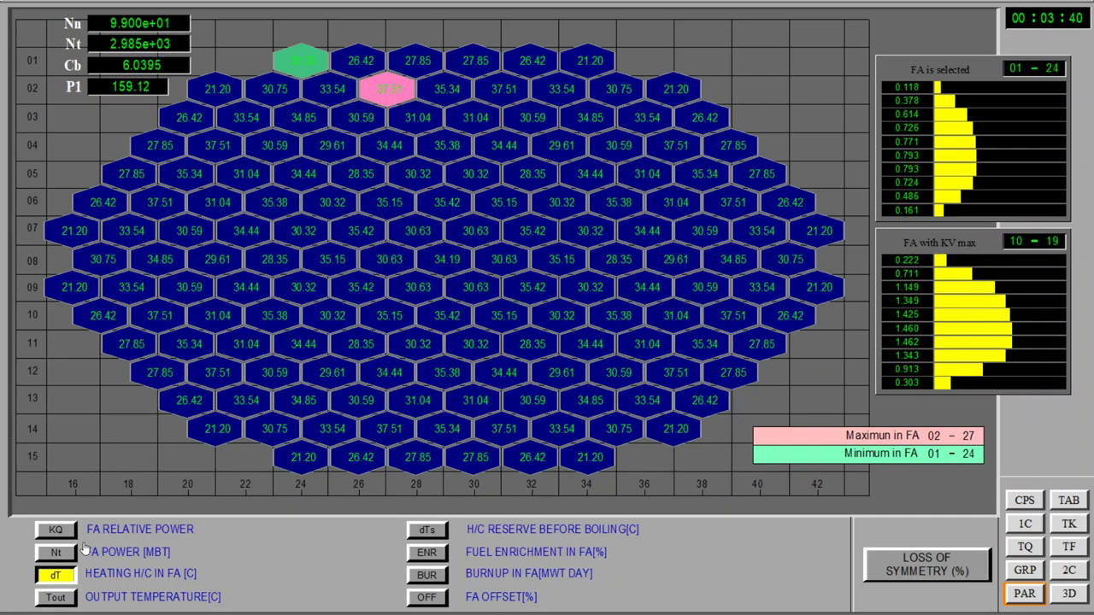
left_click(62, 534)
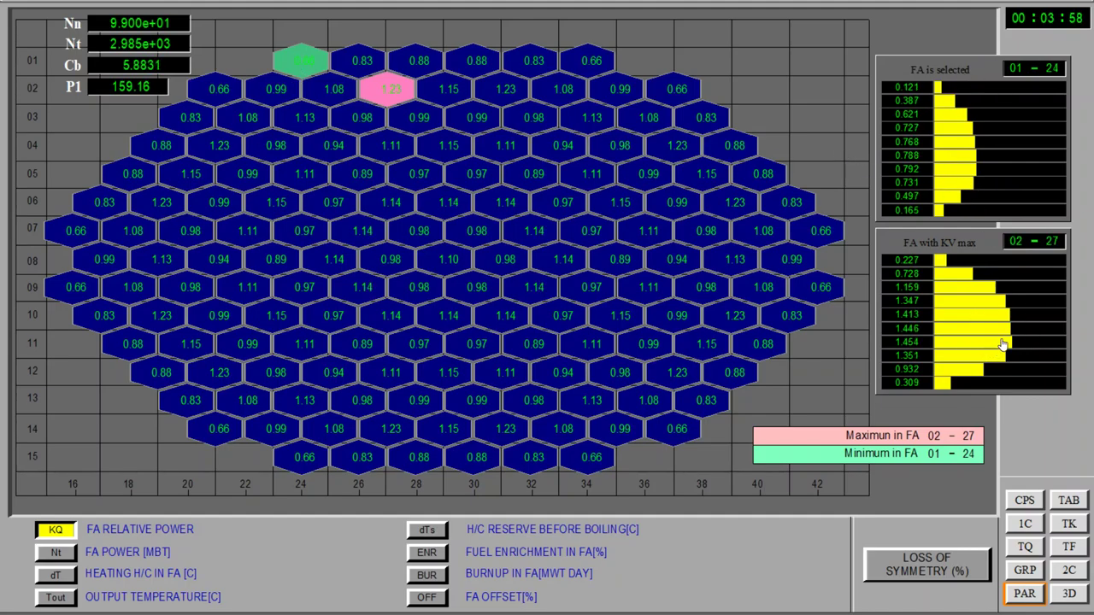
Step the map through boiling reserve, enrichment, burnup and offset, inspecting FA 08-29, ending on fuel enrichment (2.00–4.40%).
left_click(432, 532)
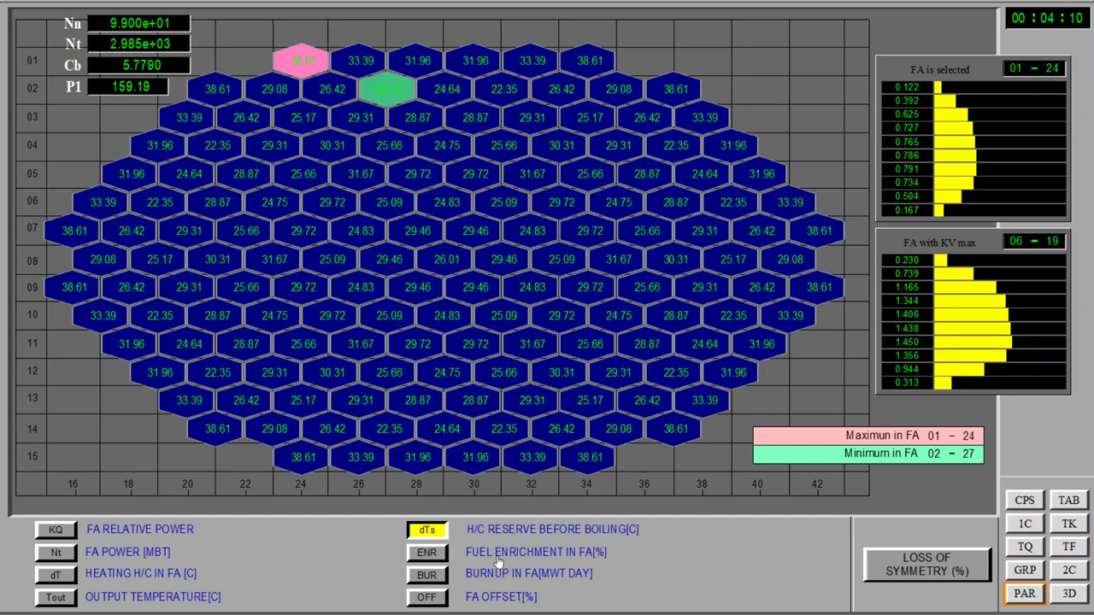
left_click(447, 259)
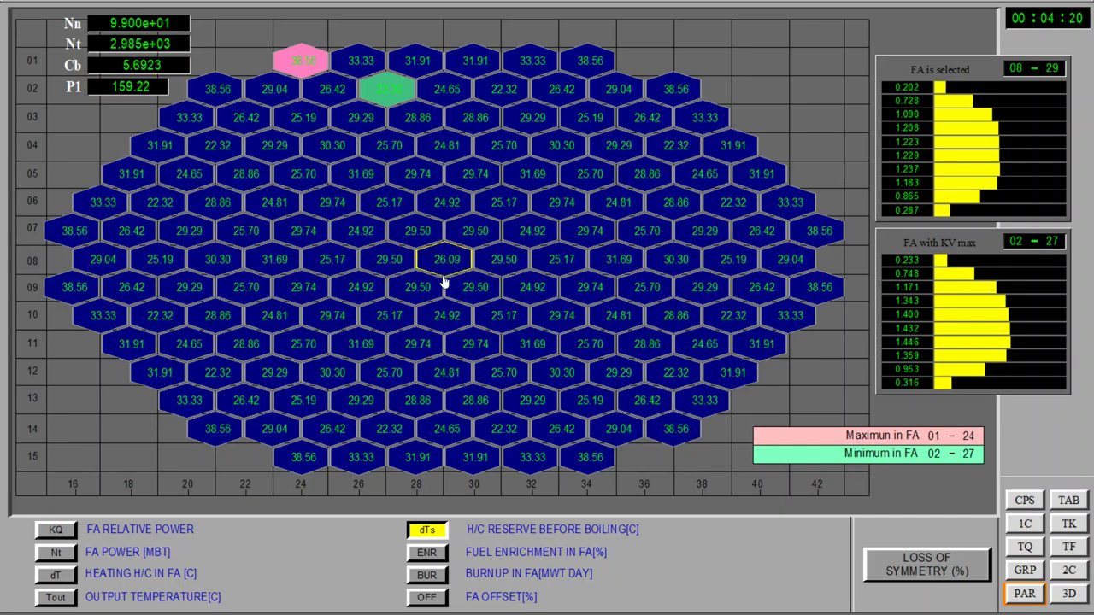
left_click(435, 554)
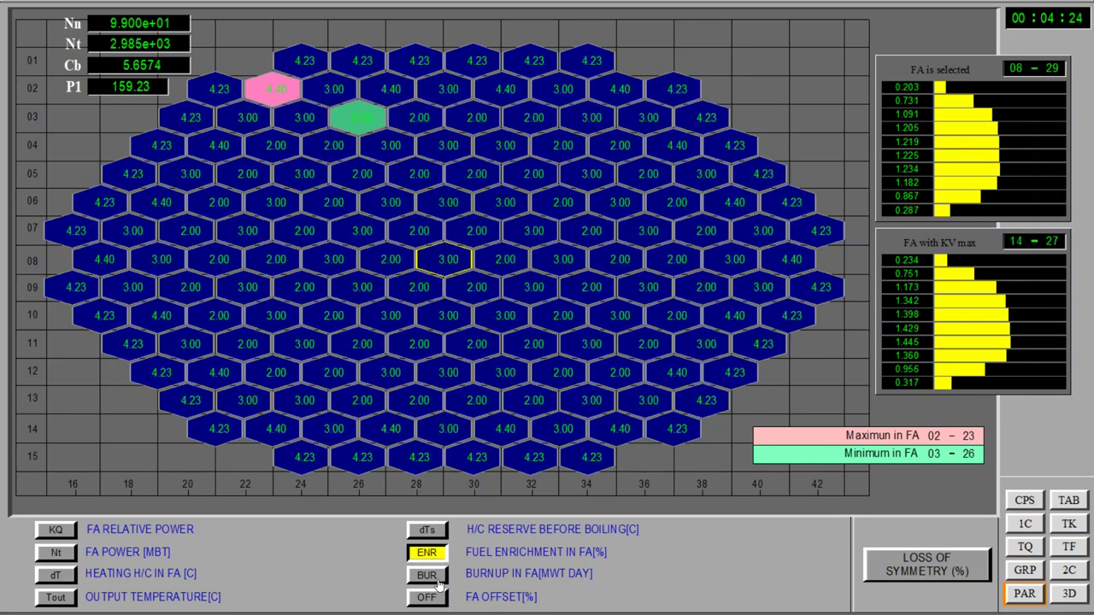
left_click(436, 581)
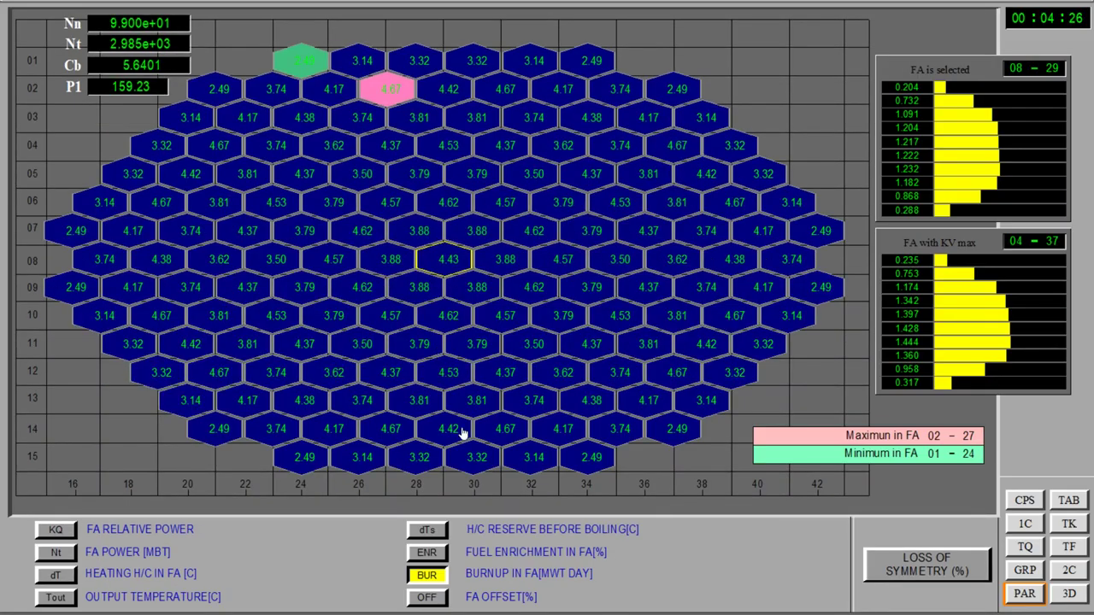
left_click(430, 597)
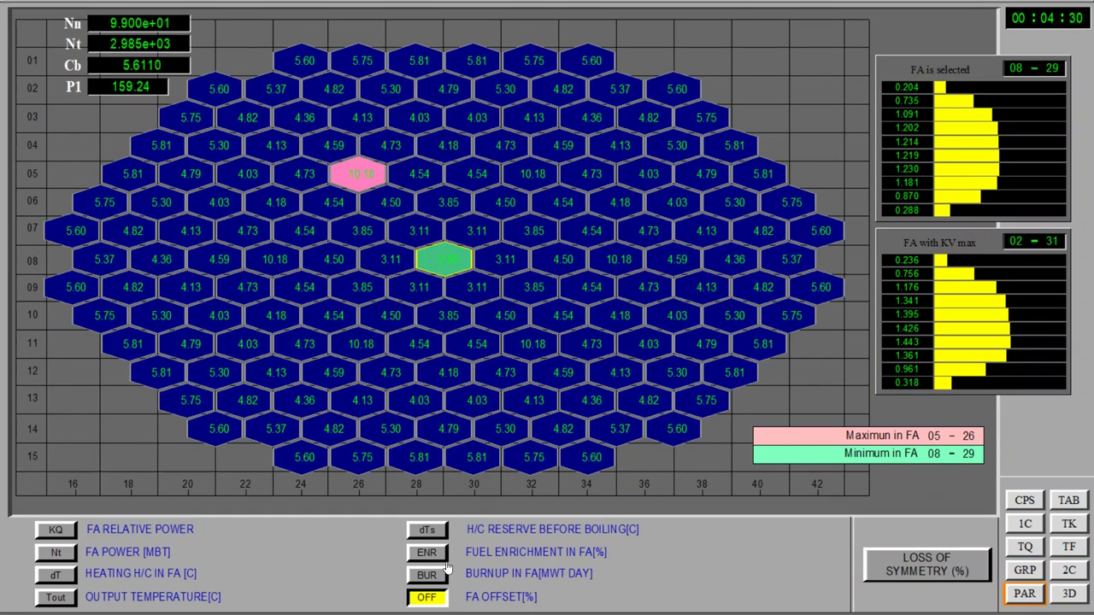
left_click(432, 555)
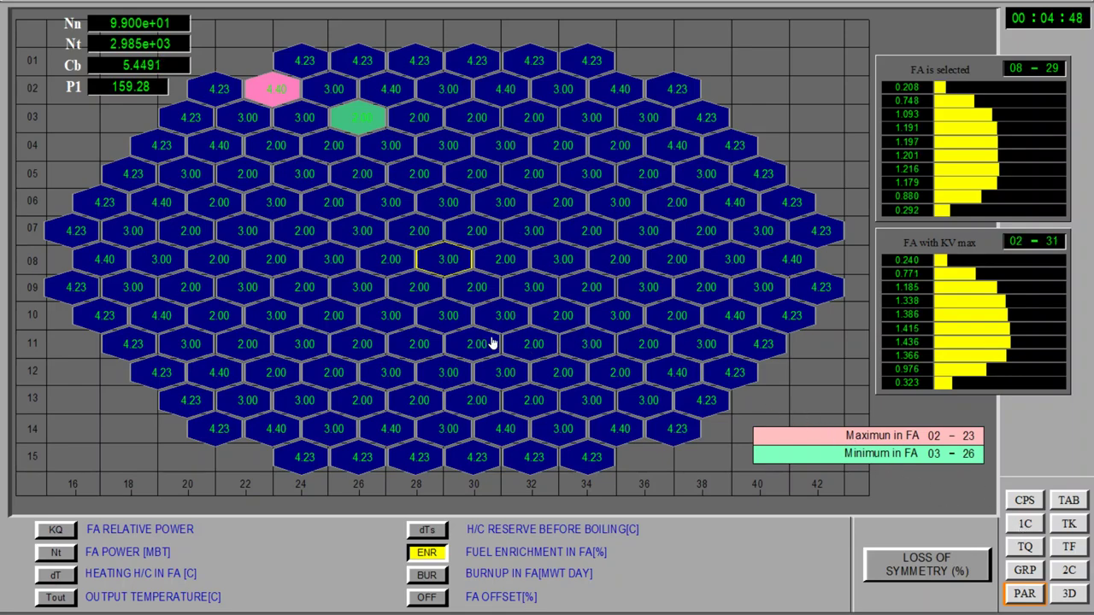
Plot fuel enrichment as a 3-D core surface and rotate it through top-down, side and oblique views.
left_click(1069, 595)
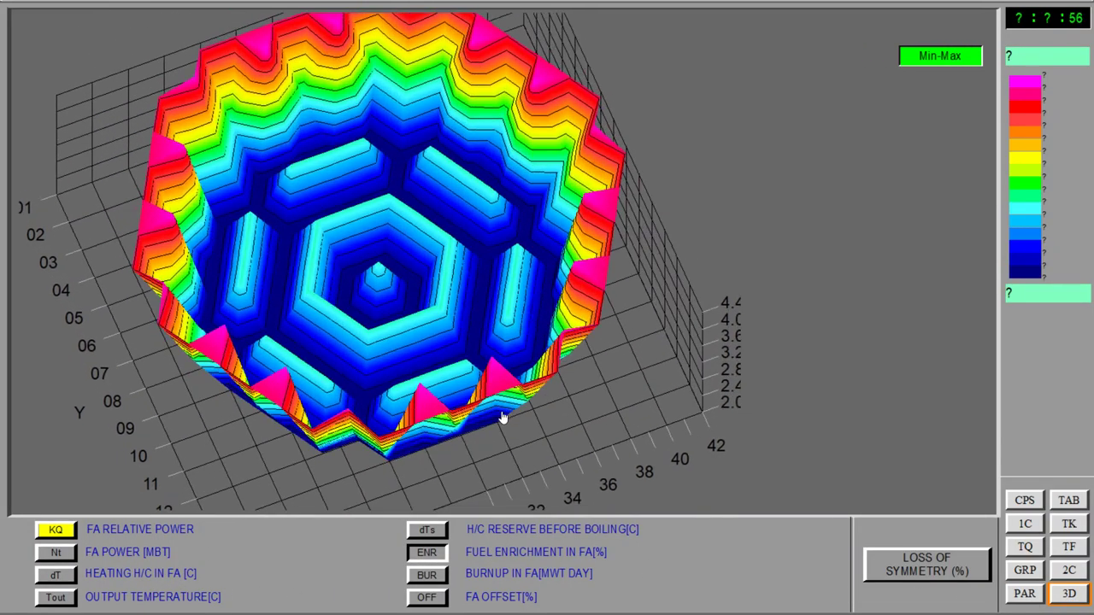
left_click_drag(490, 345, 505, 362)
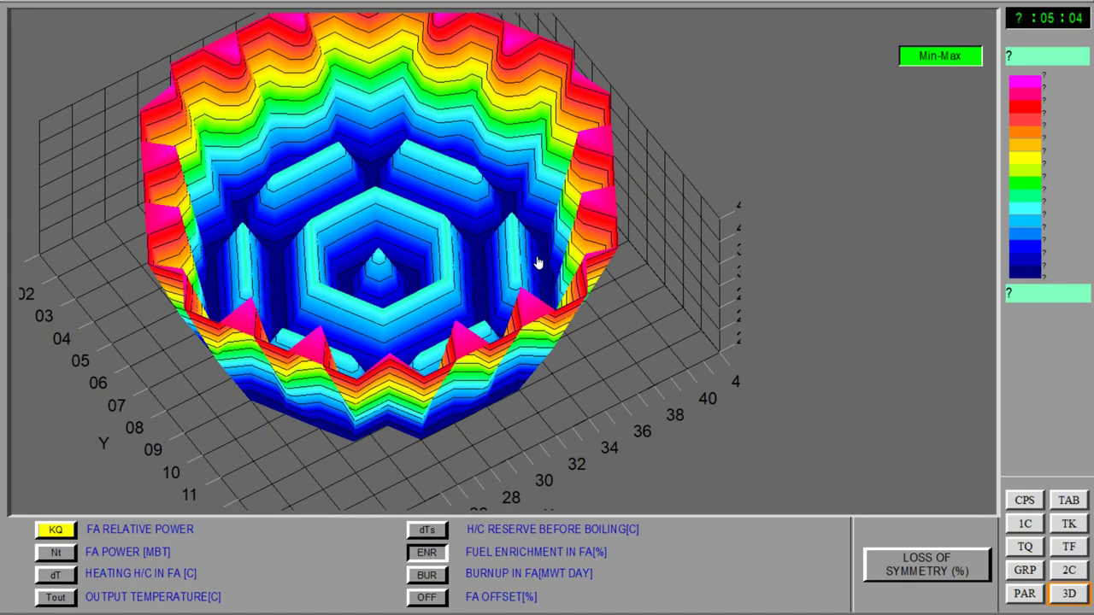
left_click_drag(537, 263, 297, 203)
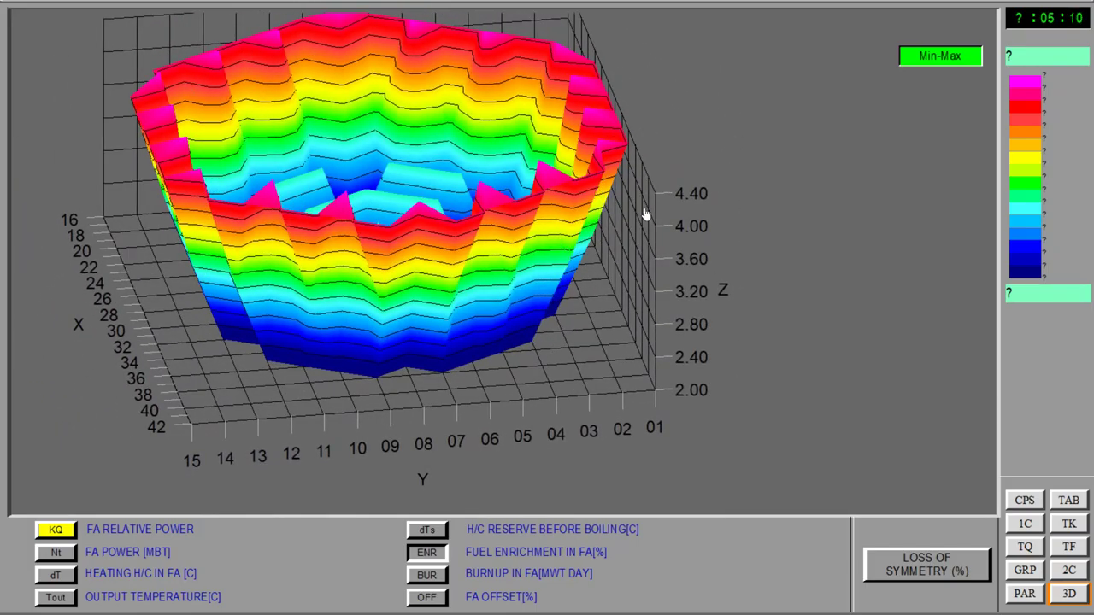
left_click_drag(665, 207, 660, 198)
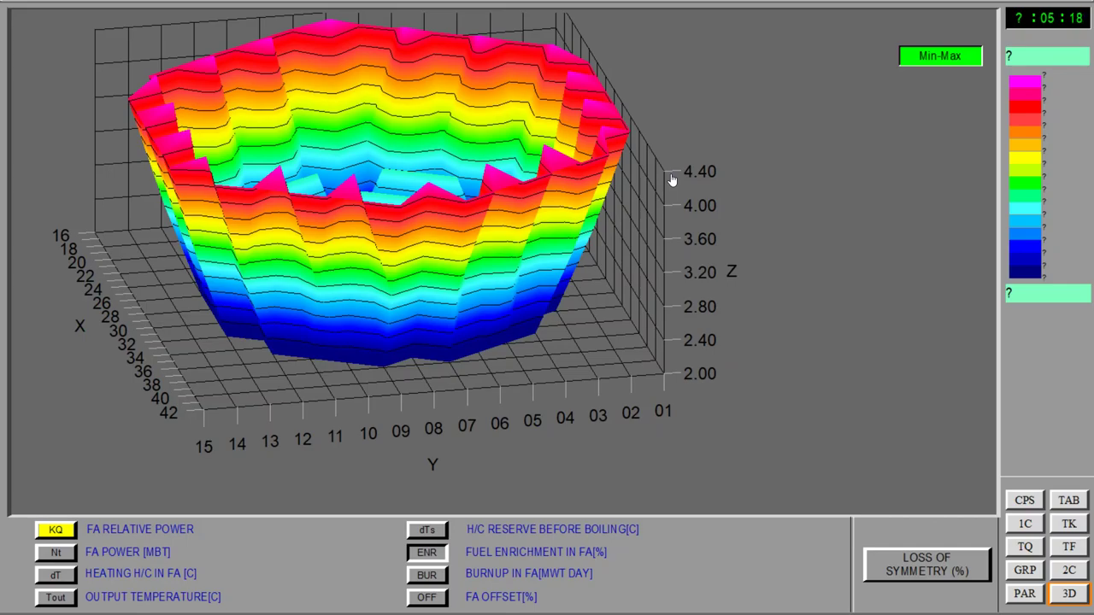
left_click_drag(671, 184, 403, 315)
left_click_drag(376, 365, 699, 473)
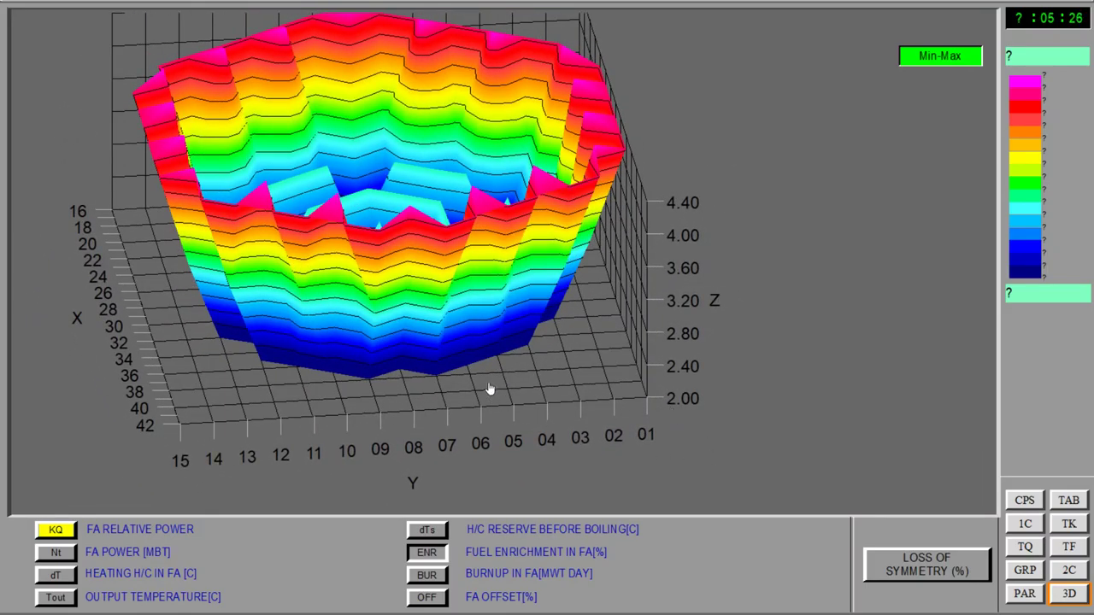
left_click_drag(490, 384, 551, 394)
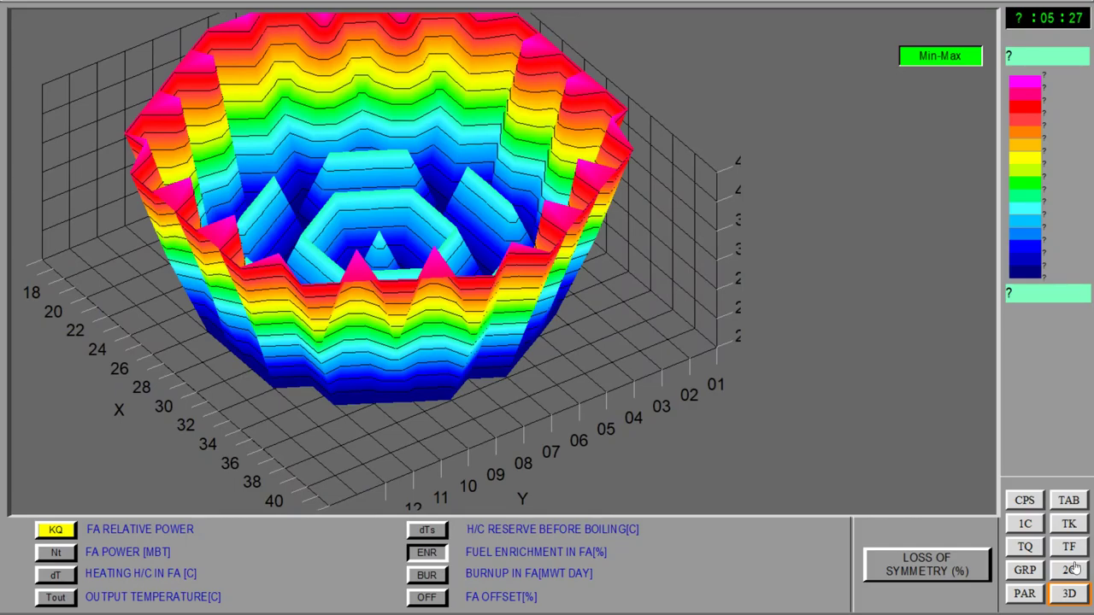
Pass through the GRP trend graphs to the CPS screen with core power map and rod group states.
left_click(1024, 573)
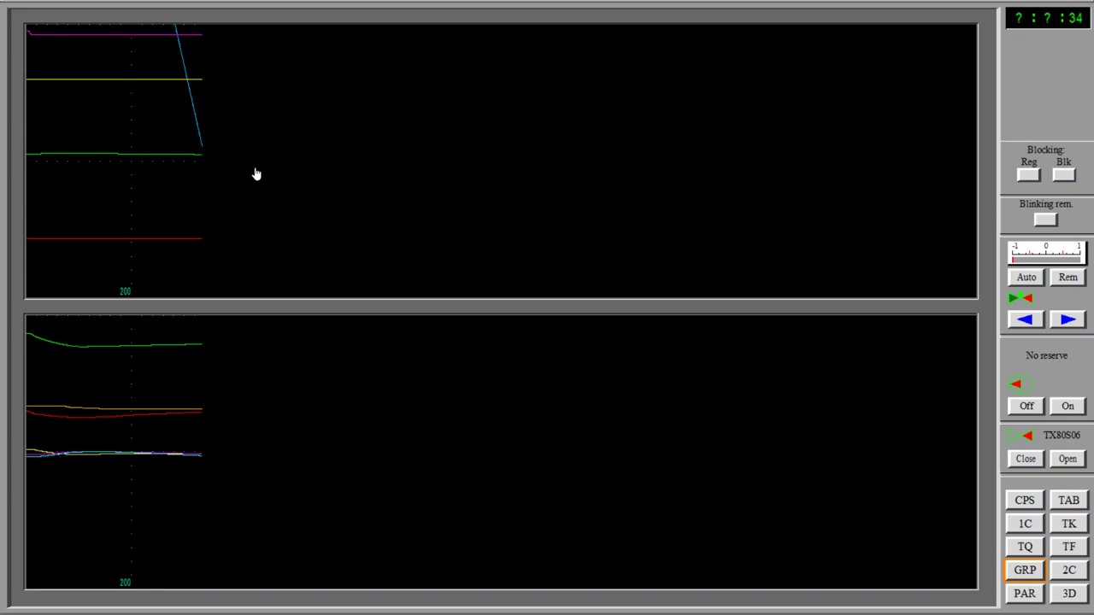
left_click(1026, 501)
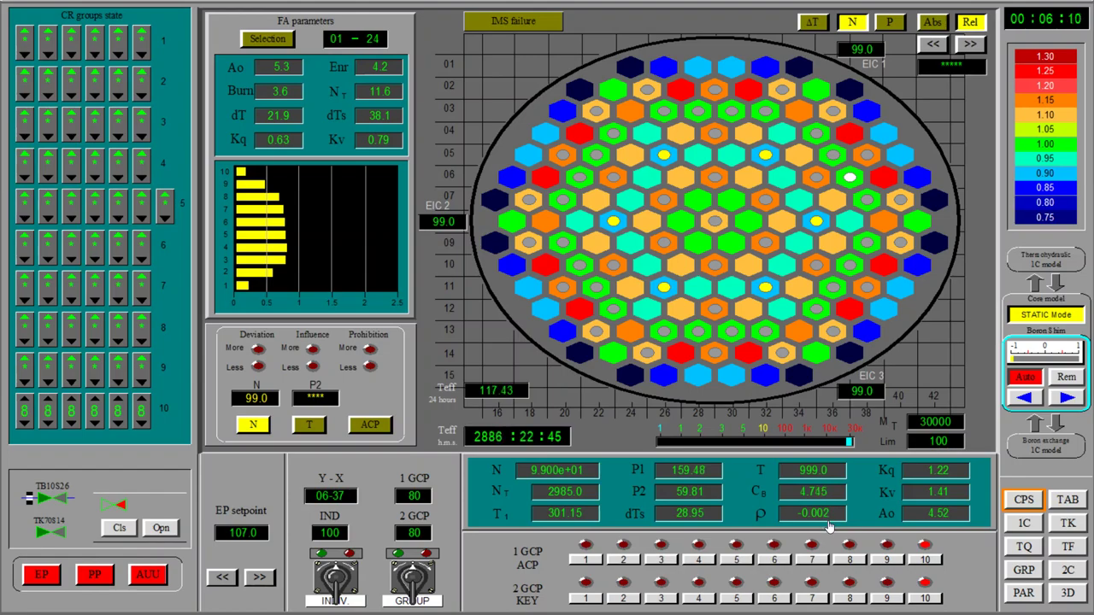
Read the BURNUP_CAS value in the Burn field as boron drops to 4.496 at about 3136 hours.
mouse_move(288, 94)
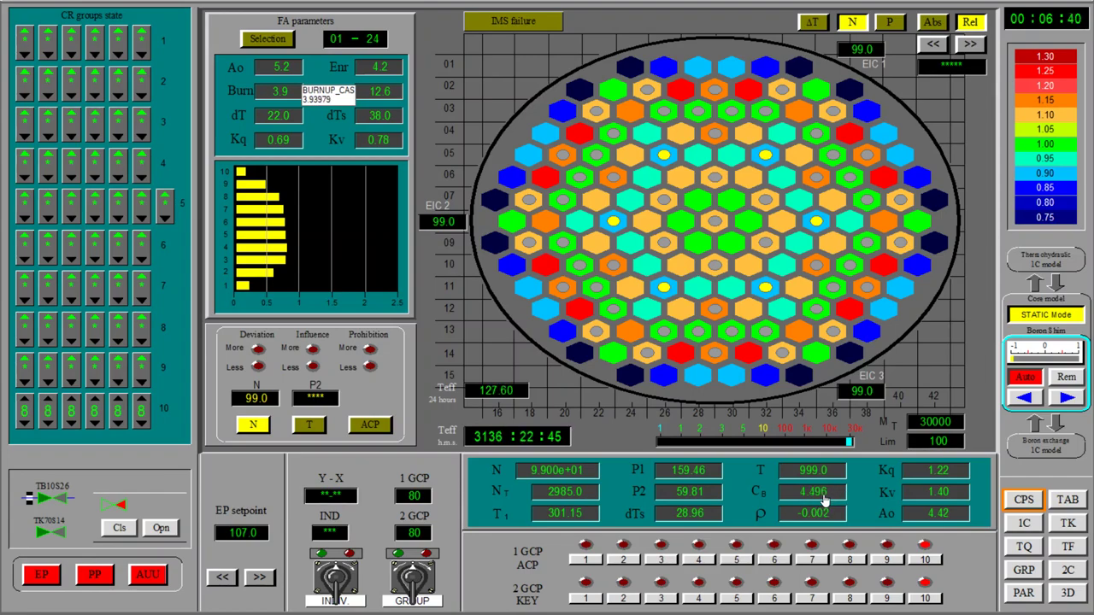
Rescale the upper graph's TV30Q01 trace to its own limits, then return to the CPS overview.
left_click(1029, 576)
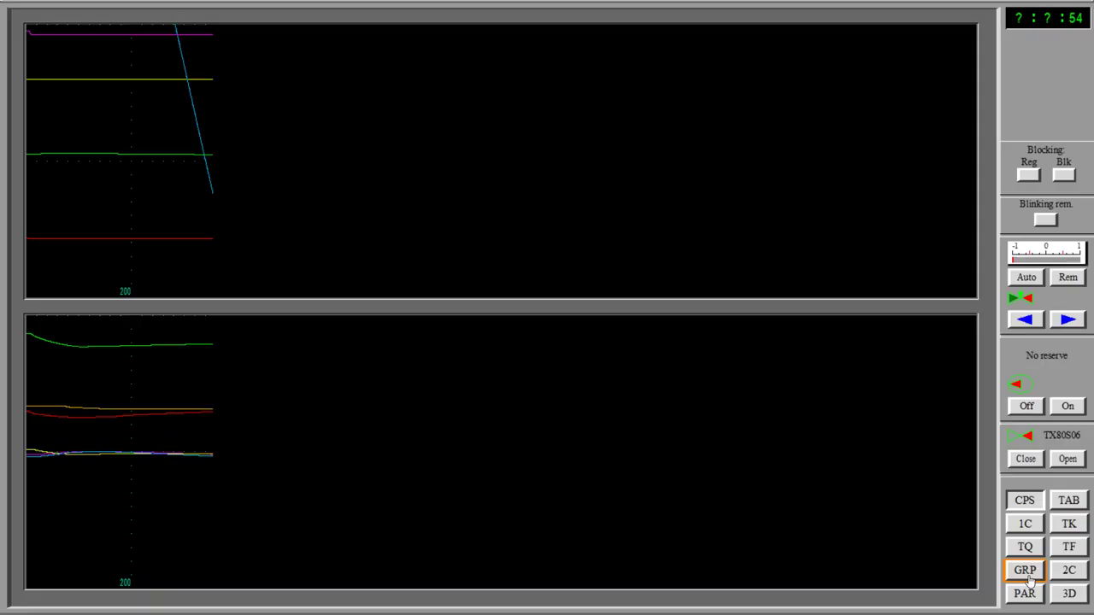
right_click(200, 129)
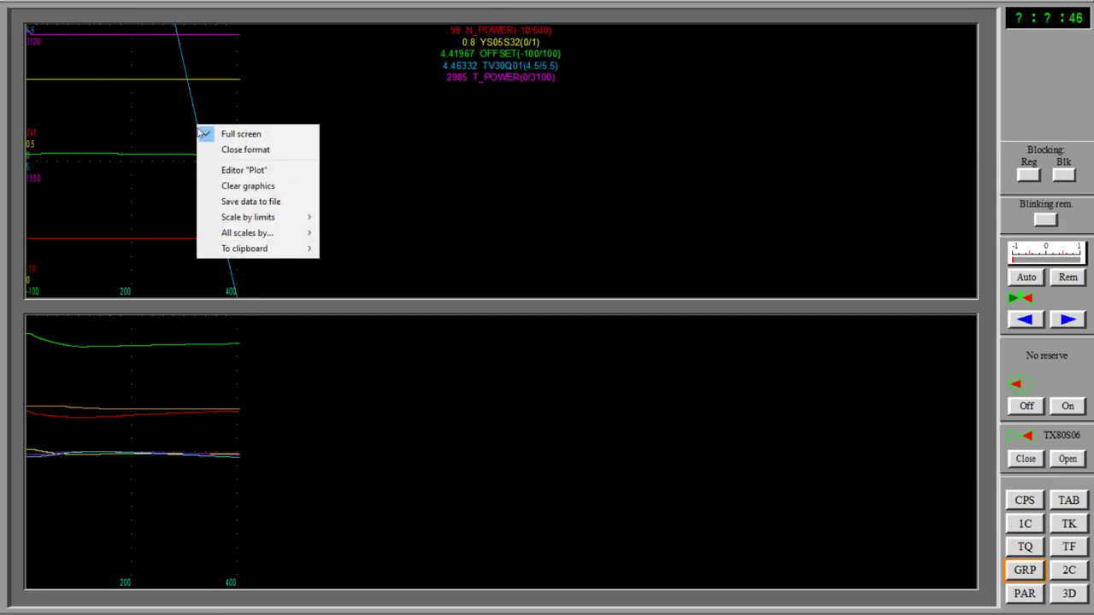
mouse_move(265, 220)
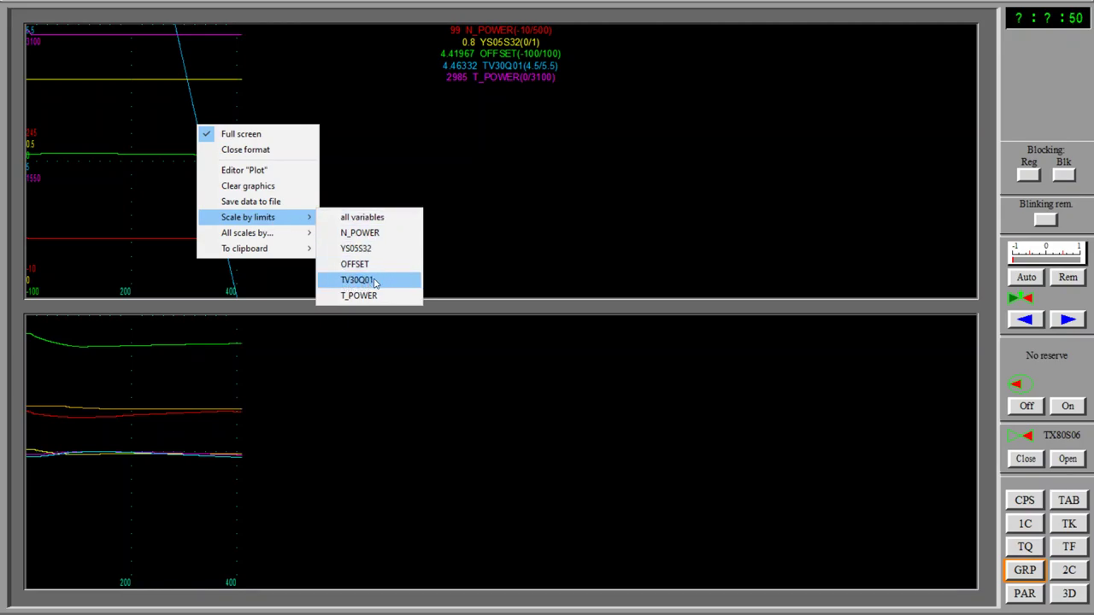
left_click(376, 282)
mouse_move(46, 34)
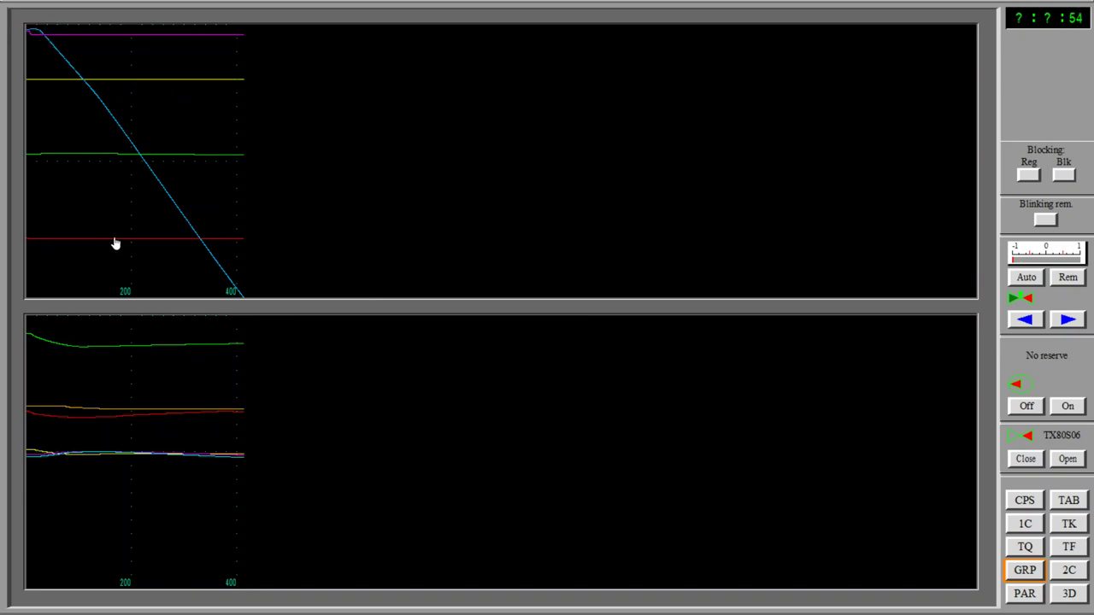
mouse_move(116, 245)
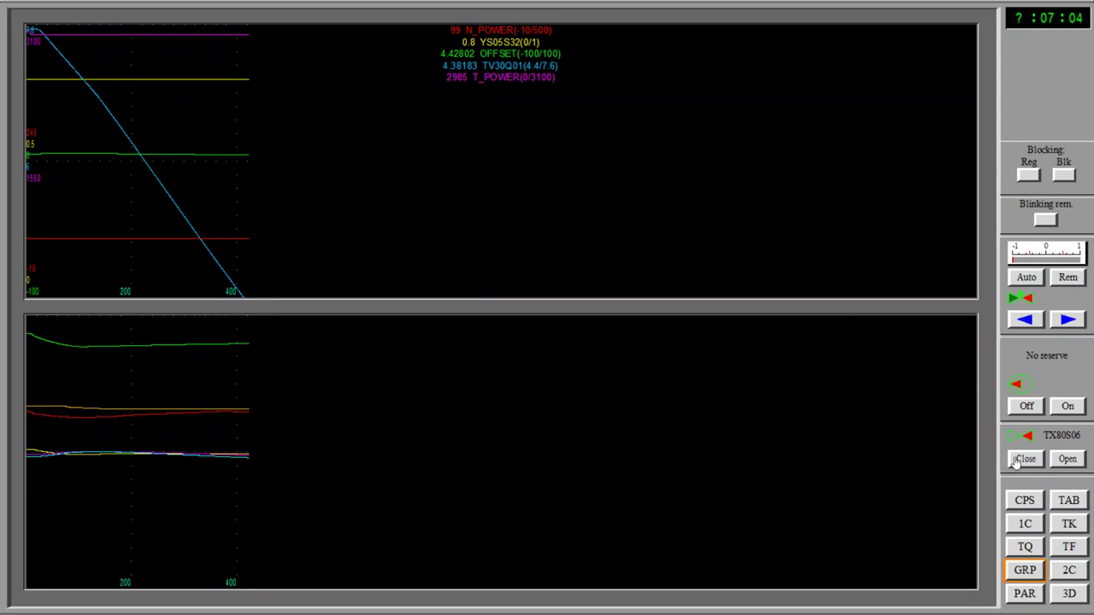
left_click(1036, 502)
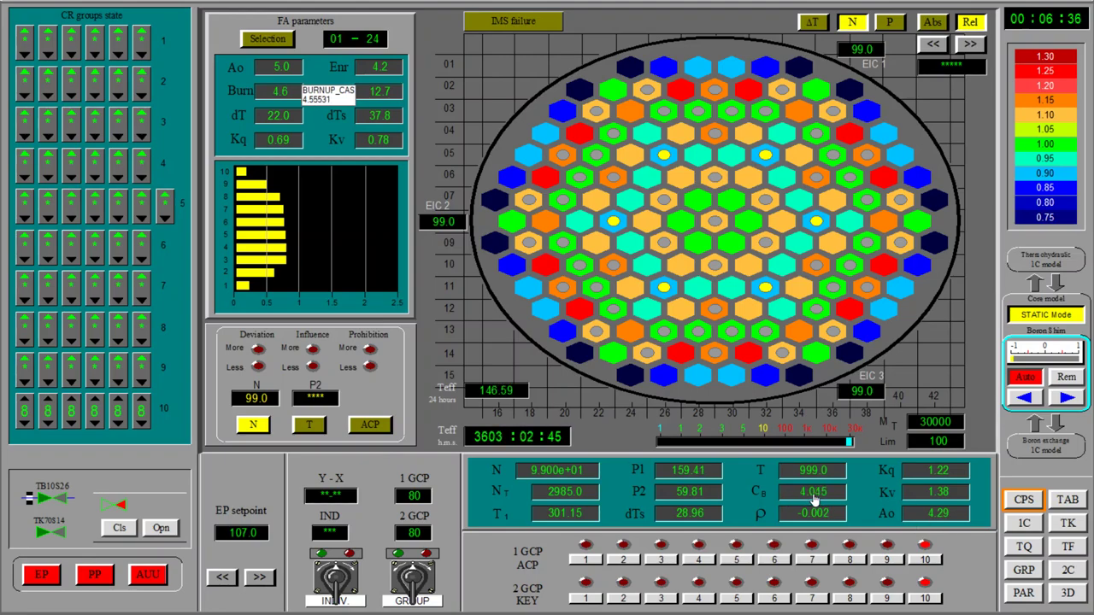
Follow Cb falling to about 4.05 on the CPS screen, then bring up the GRP trend plots.
left_click(1023, 574)
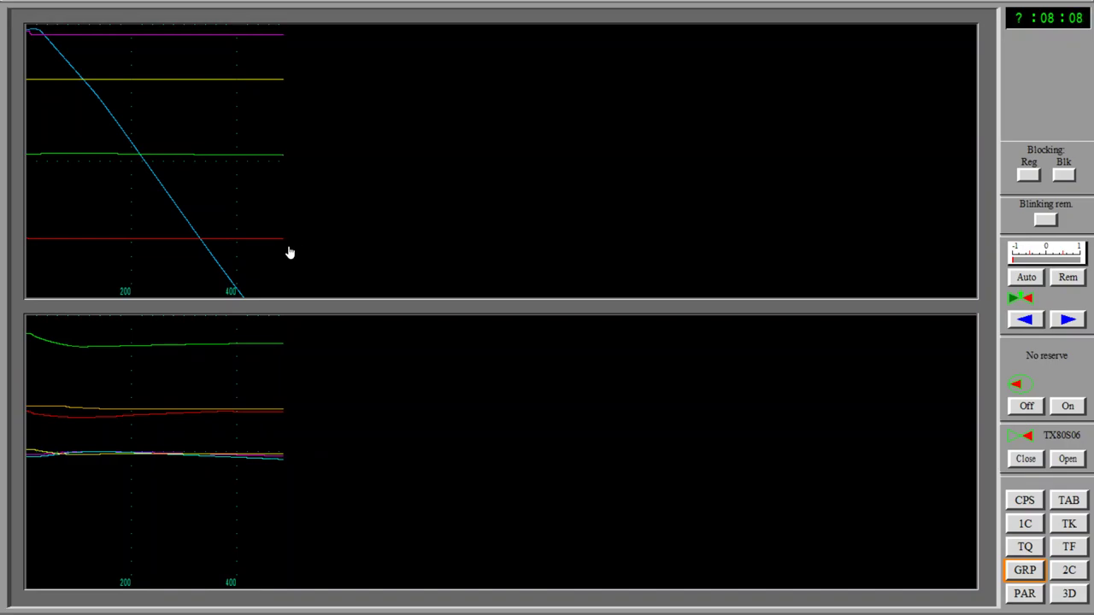
Return to the CPS core map, plot its values as a 3-D surface and rotate it.
left_click(1028, 505)
left_click(1069, 596)
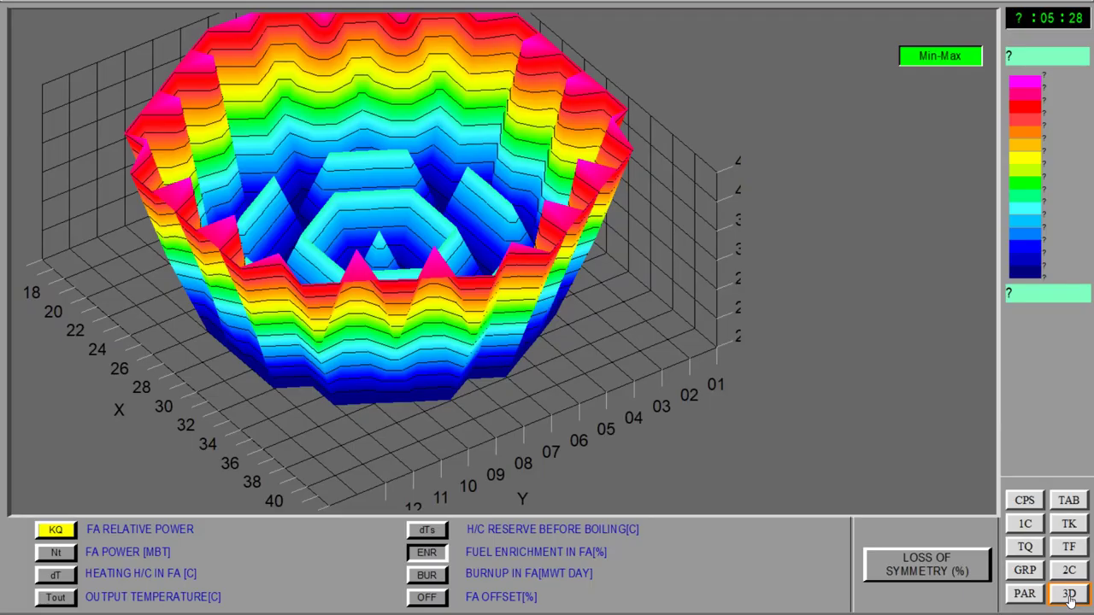
left_click_drag(530, 296, 289, 282)
left_click_drag(581, 333, 574, 342)
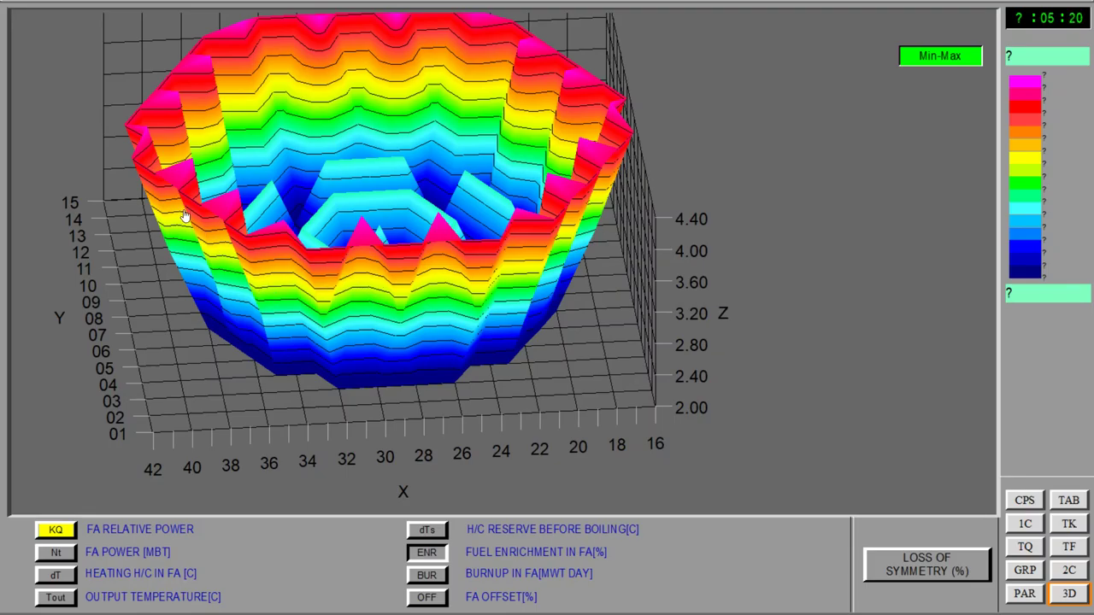
left_click_drag(184, 216, 203, 229)
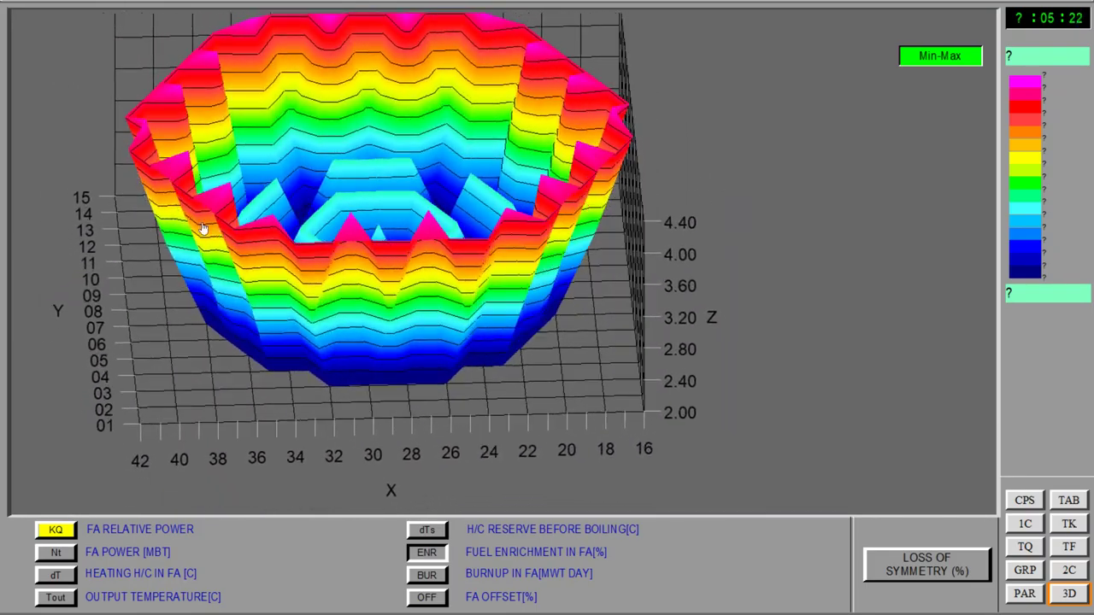
Switch the surface to dTs reserve before boiling (22.17–37.67 °C) and adjust the viewing angle.
left_click(427, 531)
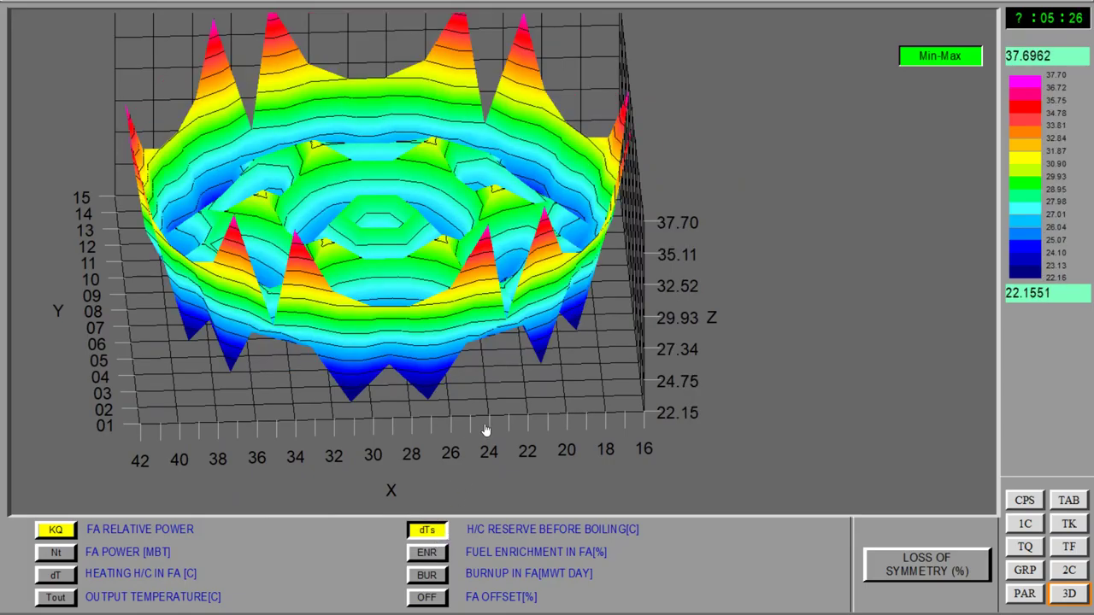
left_click_drag(484, 423, 523, 417)
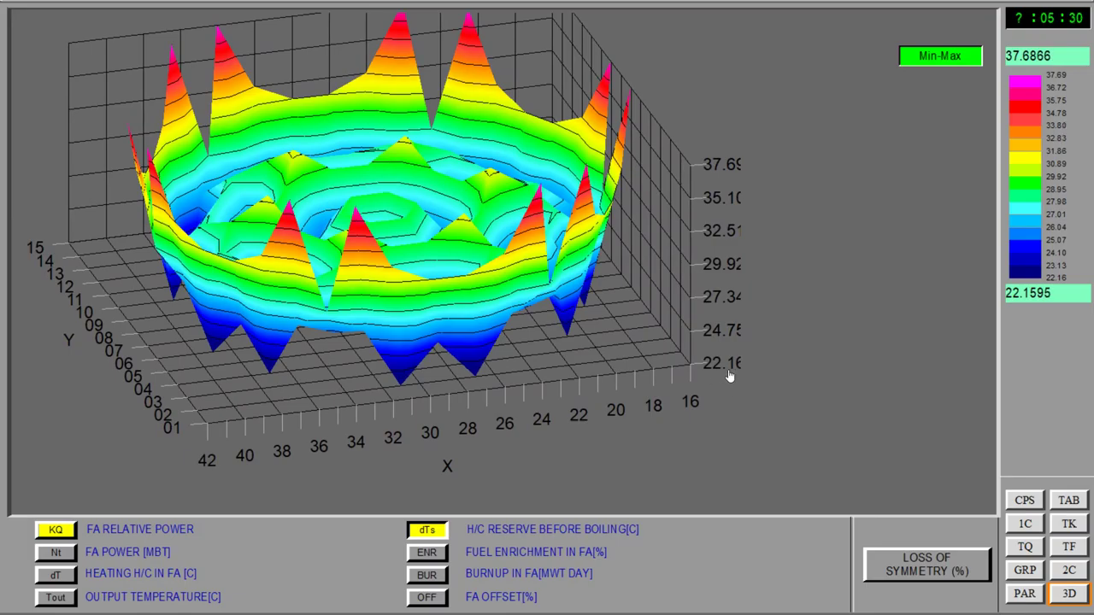
left_click_drag(517, 402, 225, 605)
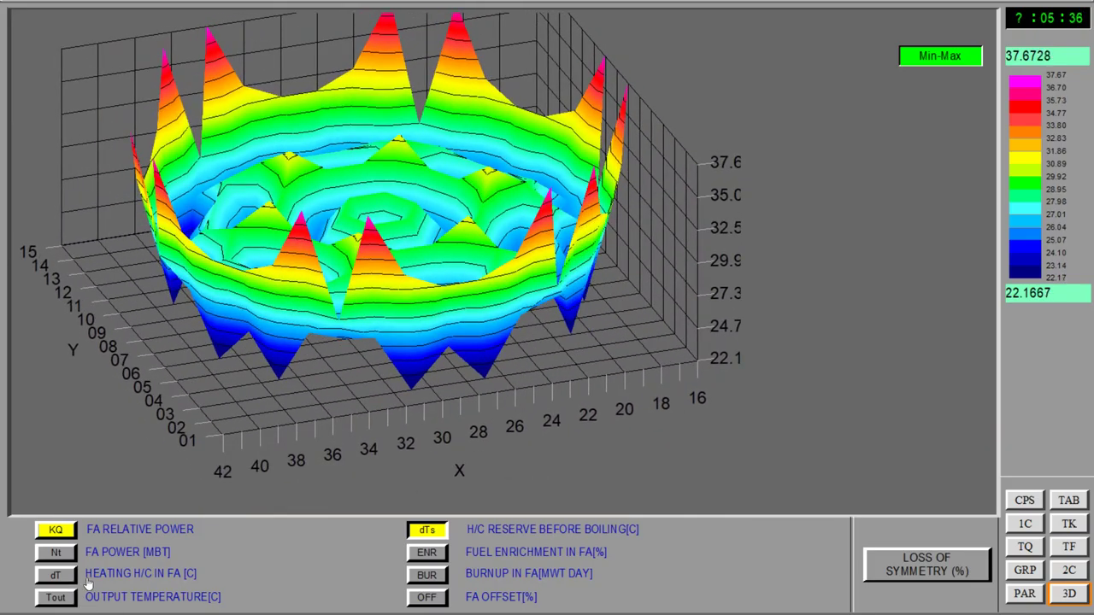
Plot the assembly offset as a 3-D surface and rotate it to reveal the X axis.
left_click(426, 597)
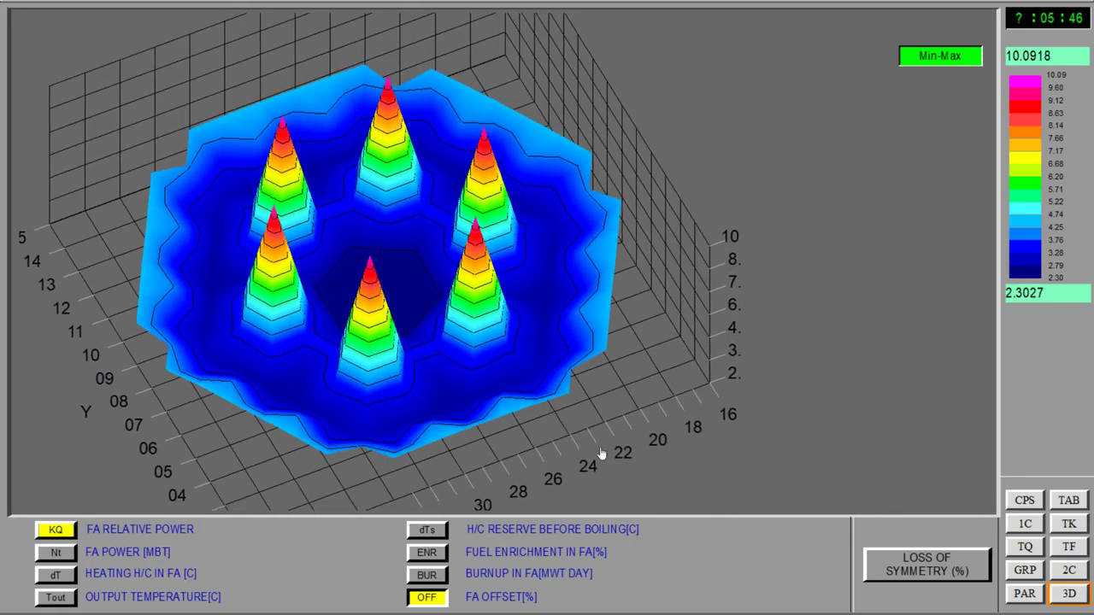
left_click(1023, 502)
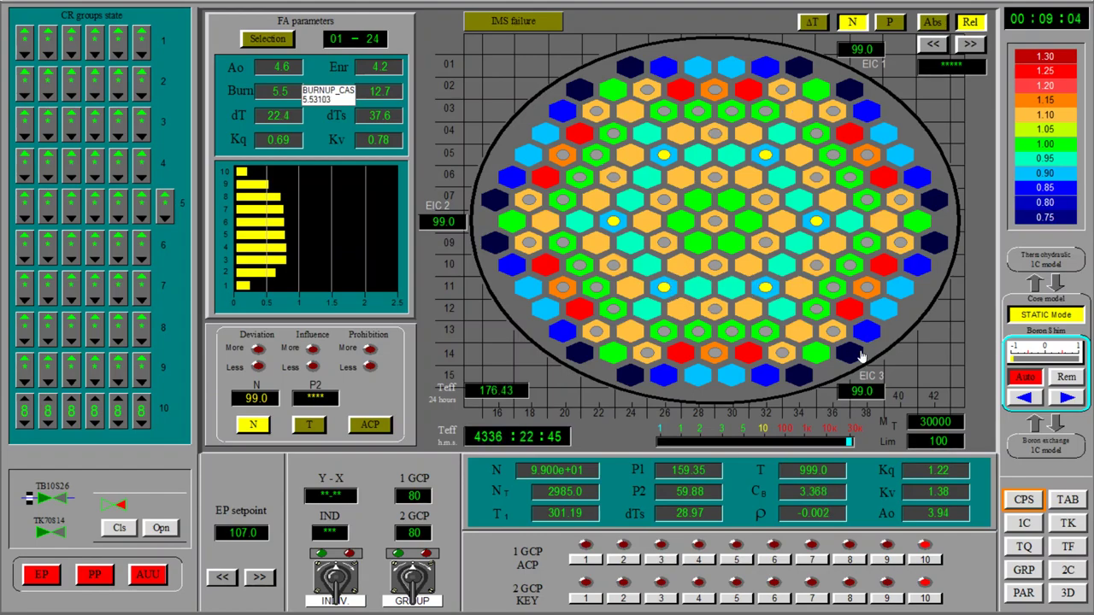
left_click(1067, 594)
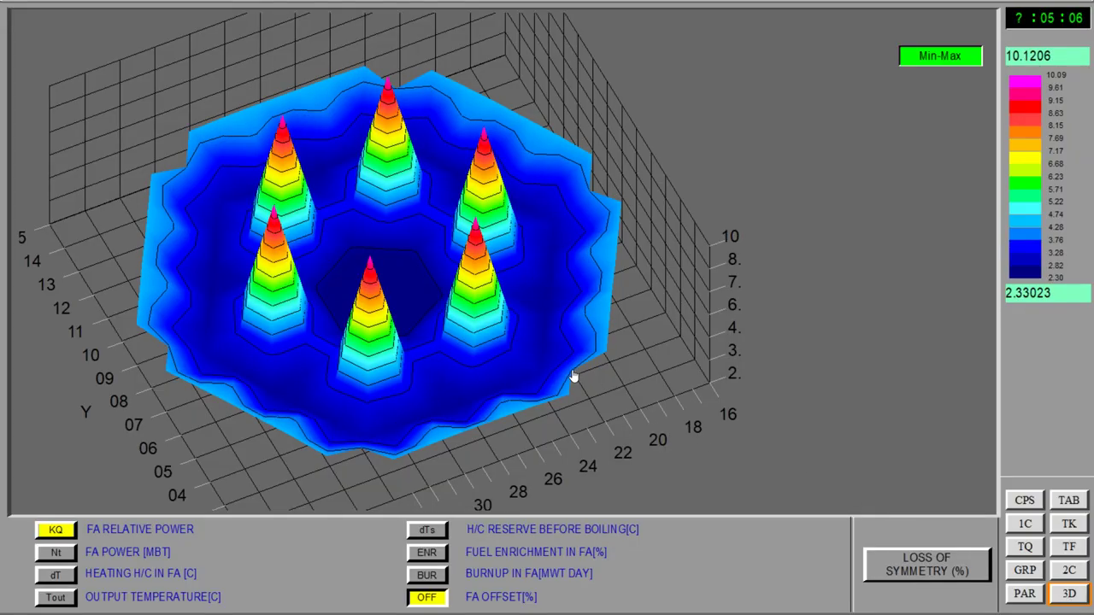
left_click_drag(547, 379, 518, 371)
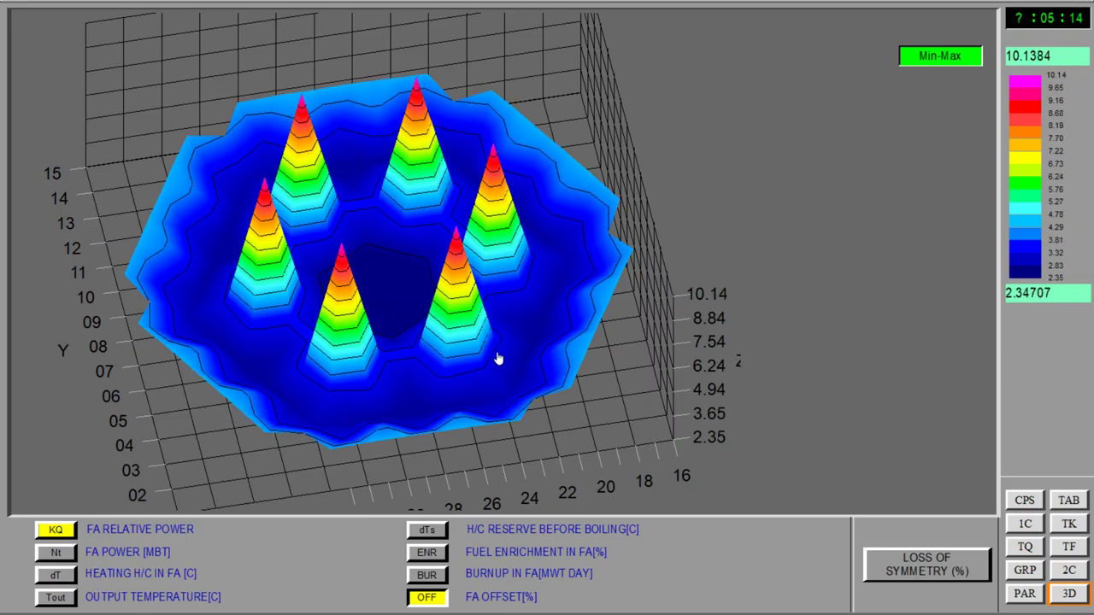
left_click_drag(269, 269, 264, 230)
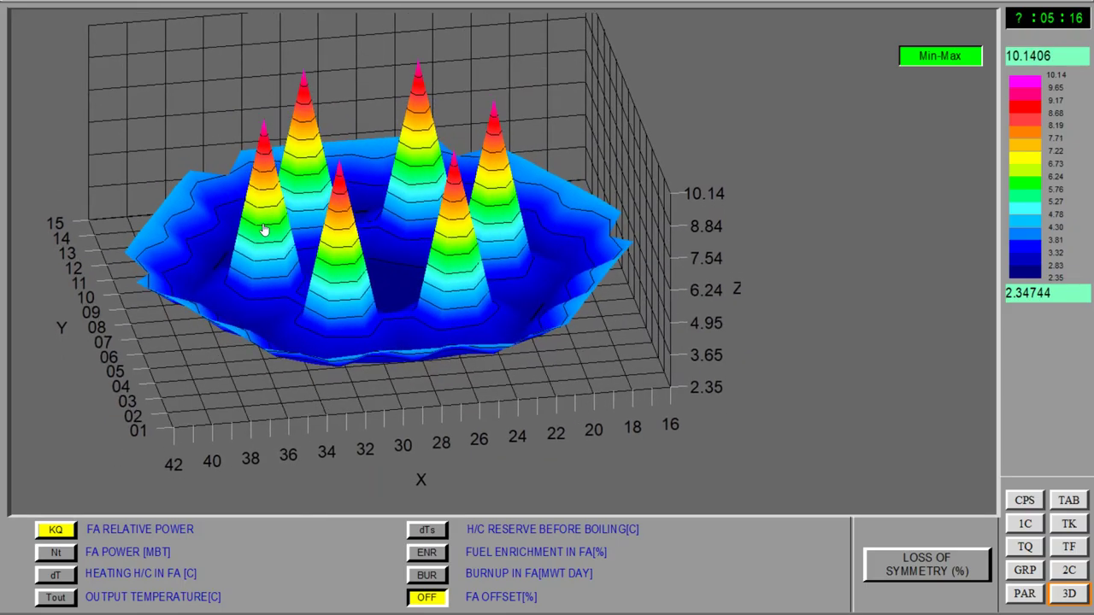
mouse_move(351, 364)
left_mouse_down()
mouse_move(298, 384)
mouse_move(308, 322)
mouse_move(351, 344)
left_mouse_up()
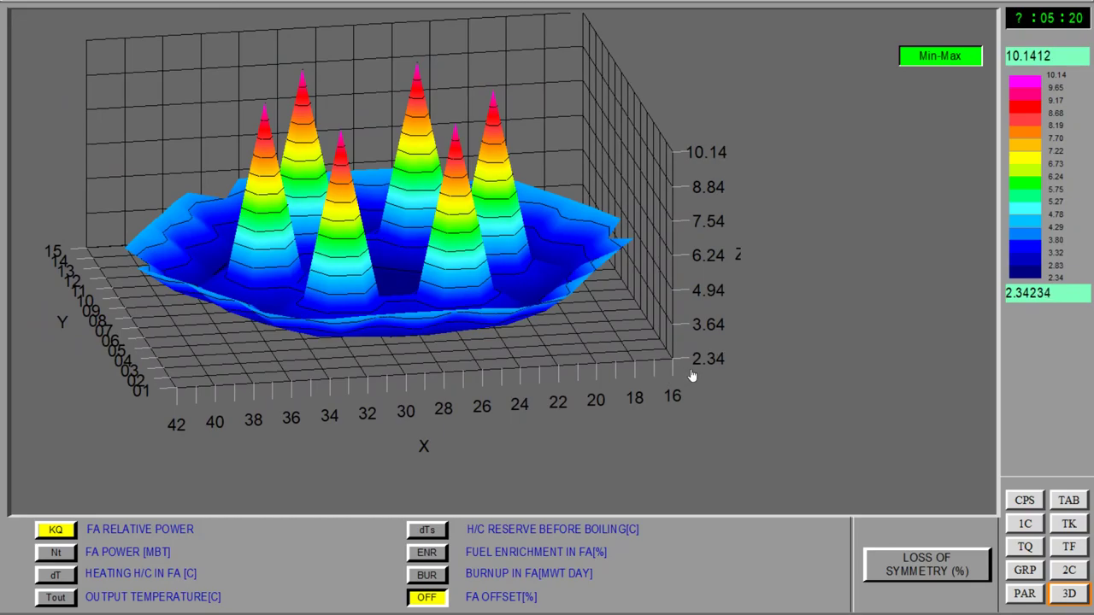
Turn the power surface edge-on, then to an oblique top view, and return to the core map.
left_click_drag(673, 346, 665, 316)
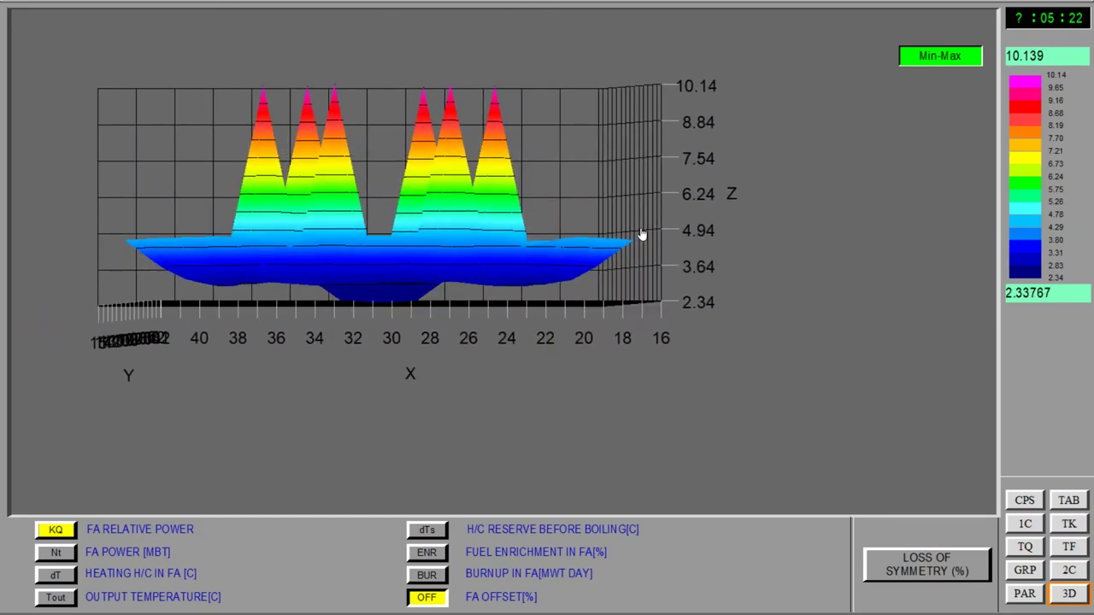
left_click_drag(687, 236, 696, 323)
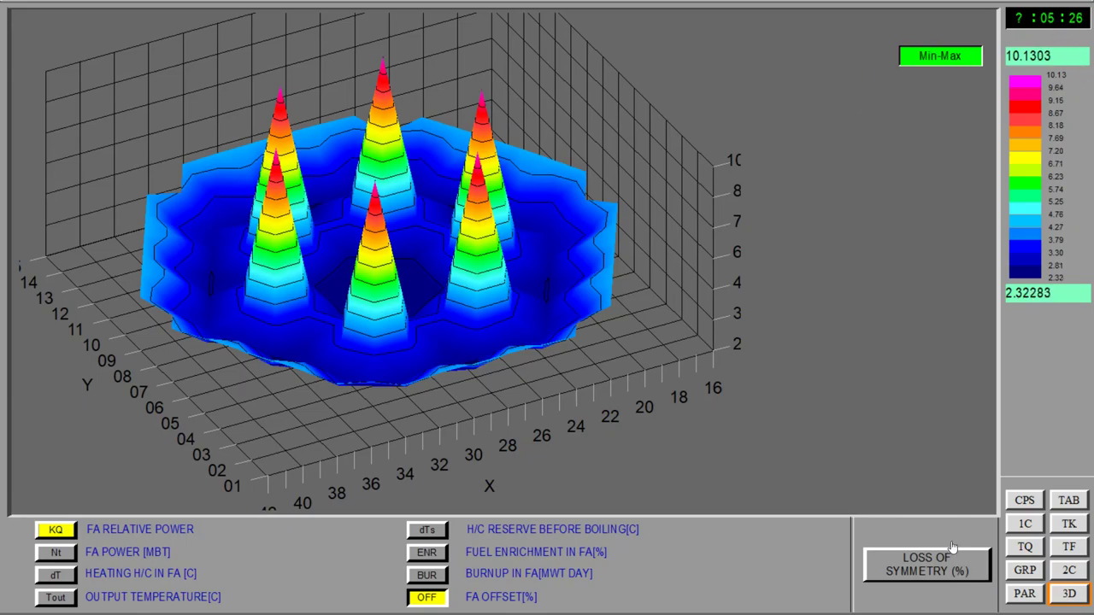
left_click(1024, 500)
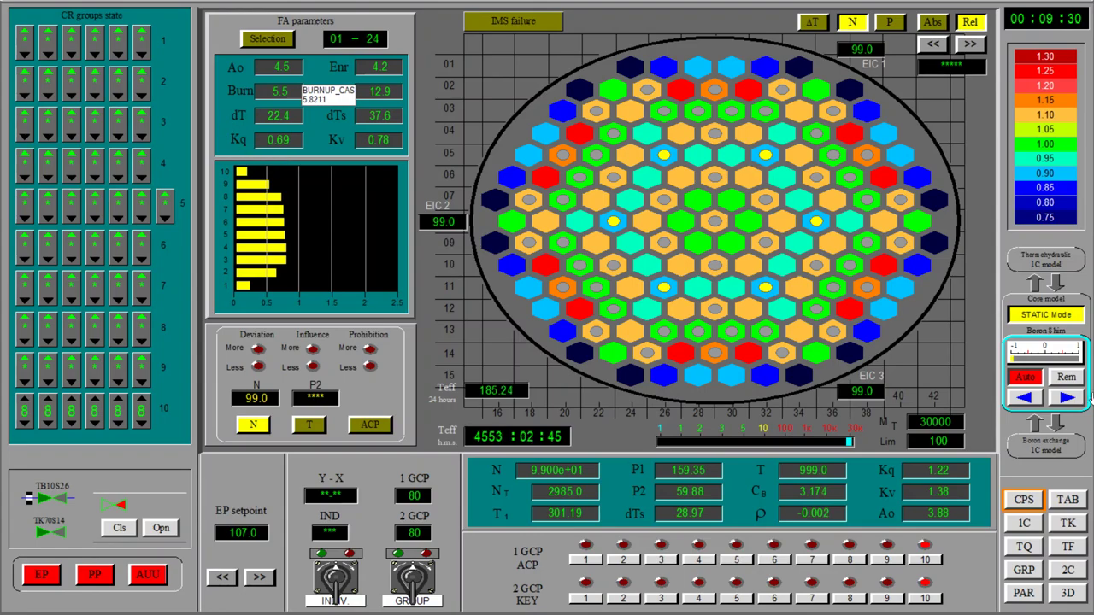
Exit the current loading 1 session and confirm quitting.
mouse_move(10, 12)
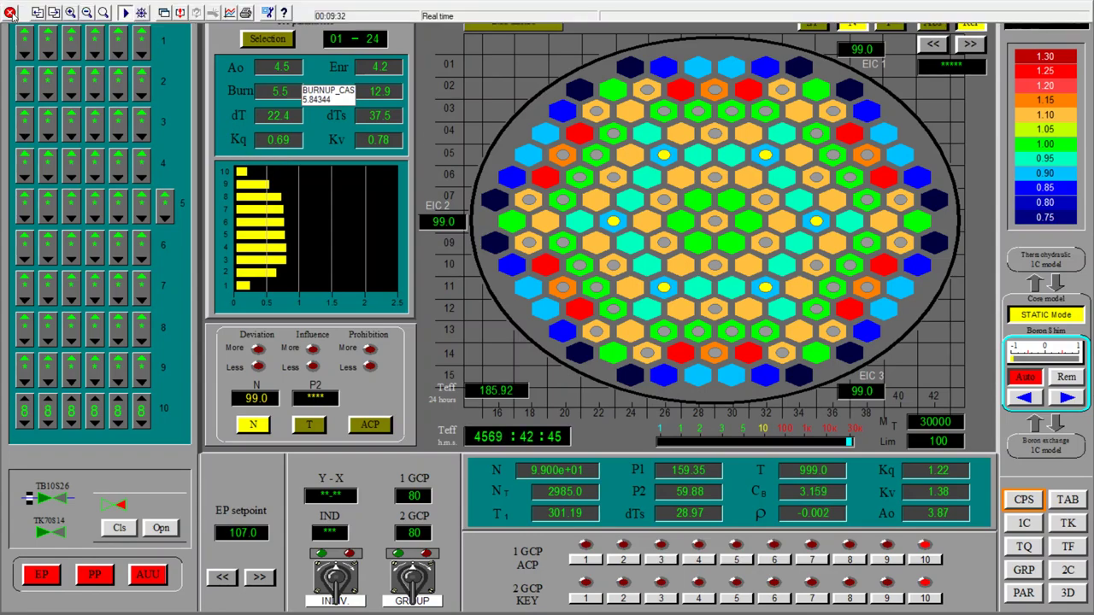
left_click(11, 12)
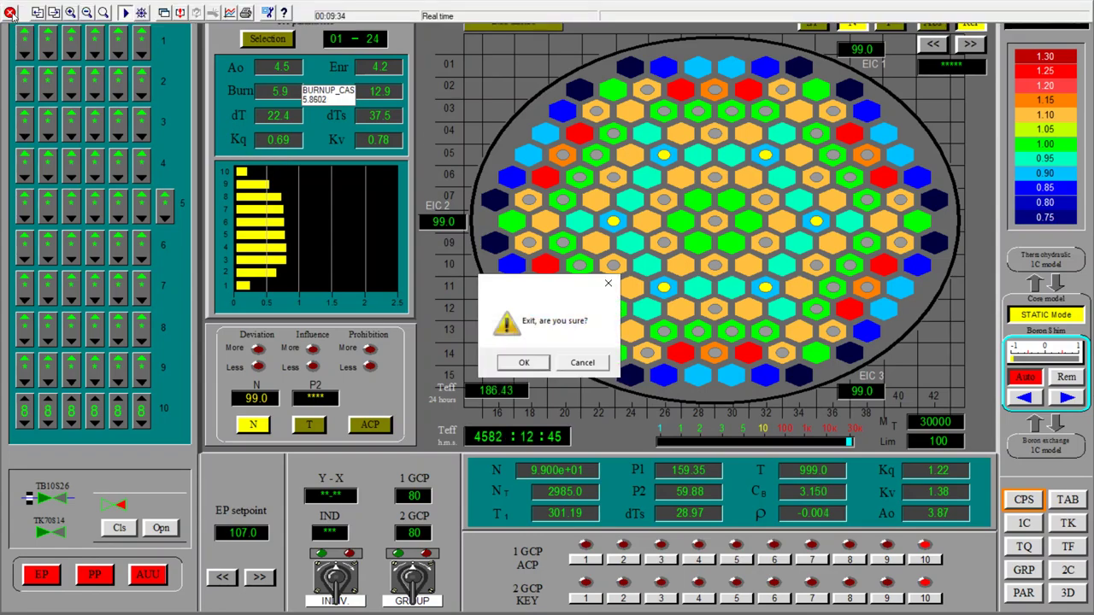
left_click(523, 362)
Launch the A01_burnup_5load task from the Tasks list with loading 5 selected.
double_click(1051, 19)
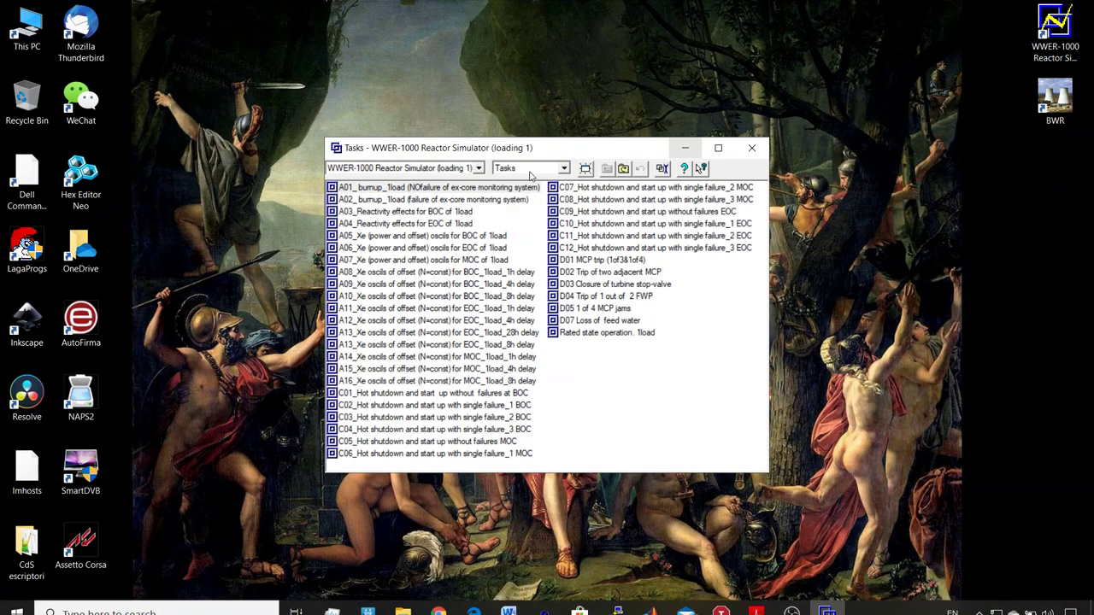
left_click(418, 189)
left_click(470, 169)
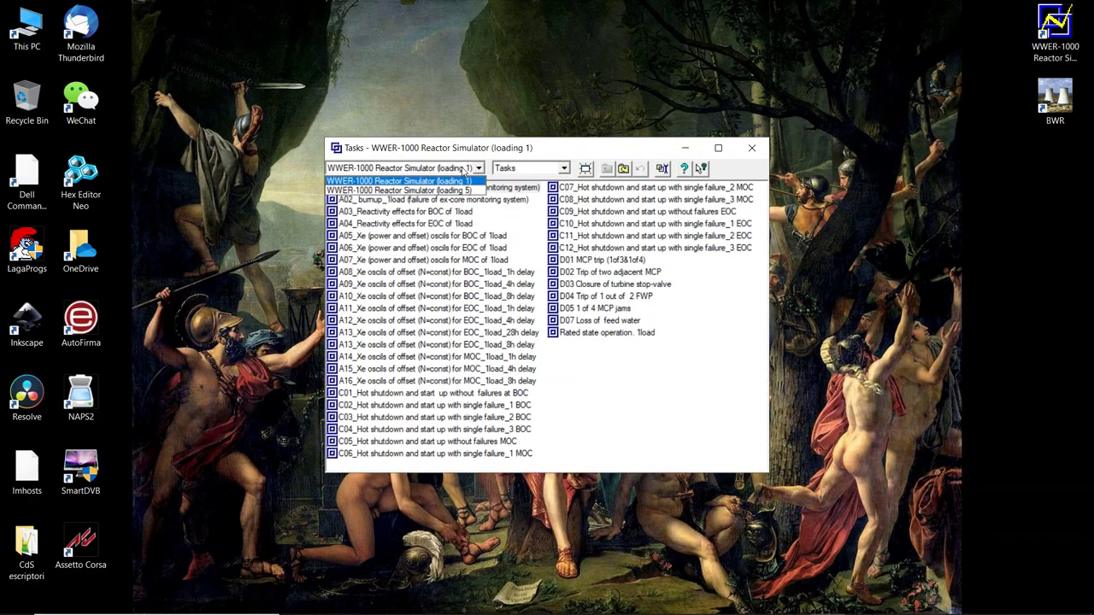
left_click(456, 191)
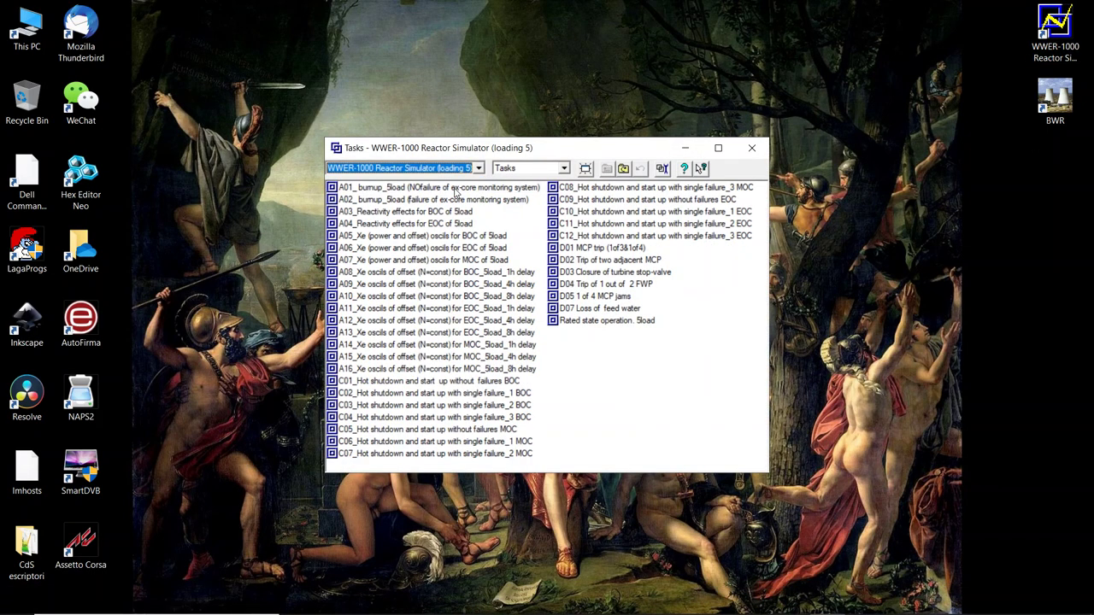
left_click(409, 189)
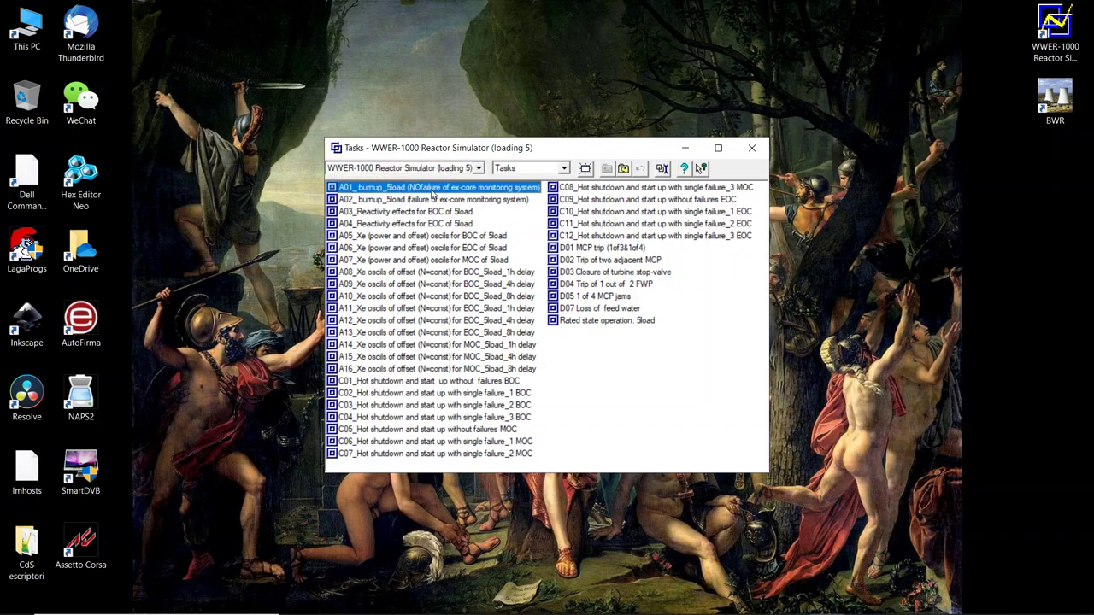
double_click(446, 191)
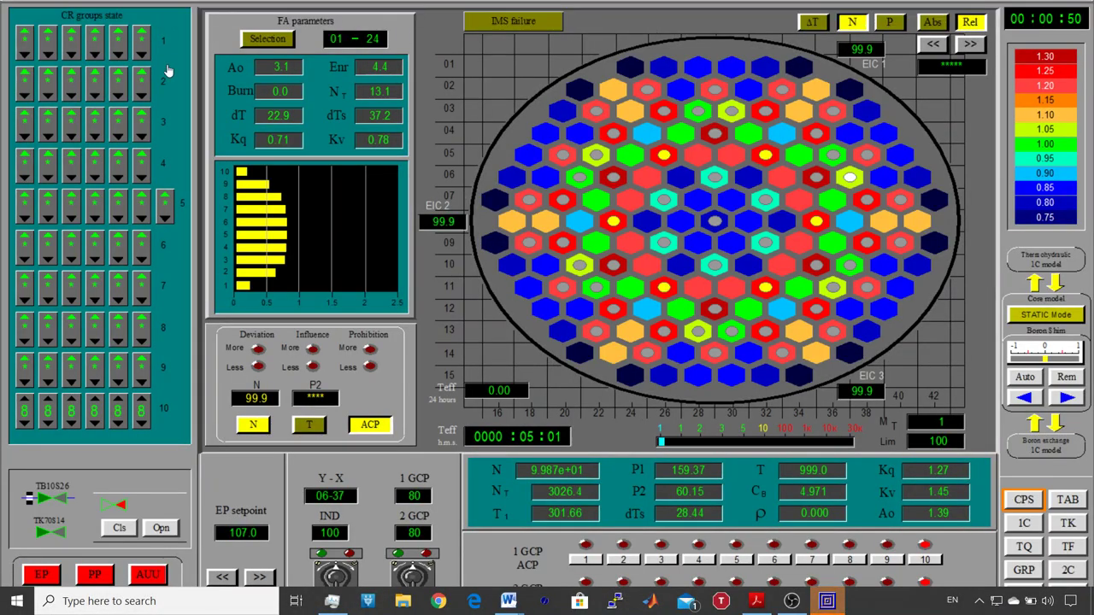
Start the loading 5 simulation, let burnup run for about 90 seconds, then show the GRP trend graphs.
left_click(126, 12)
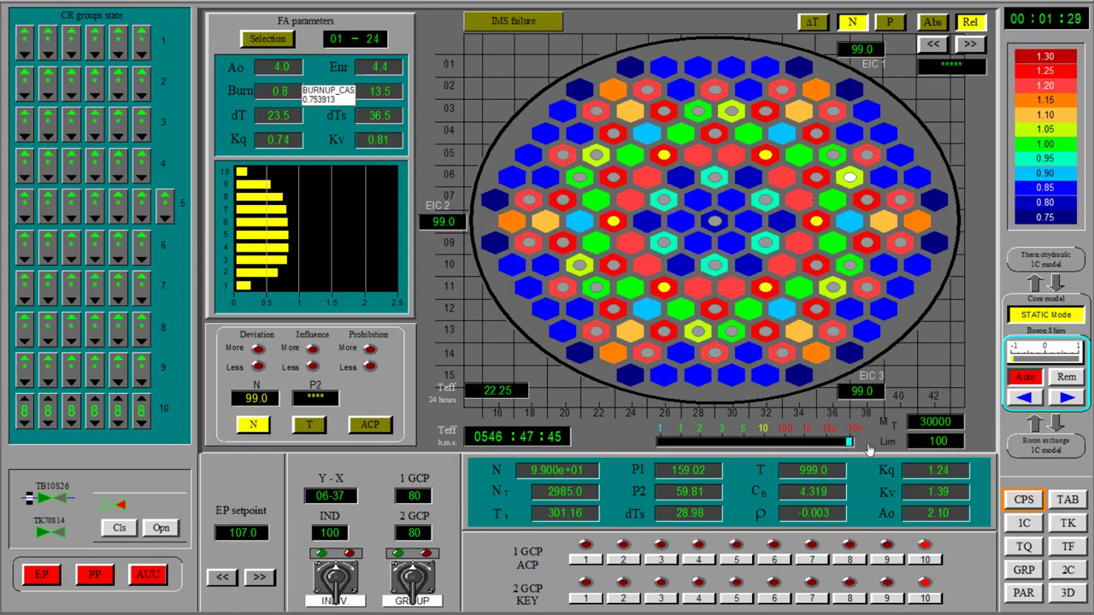
left_click(1029, 576)
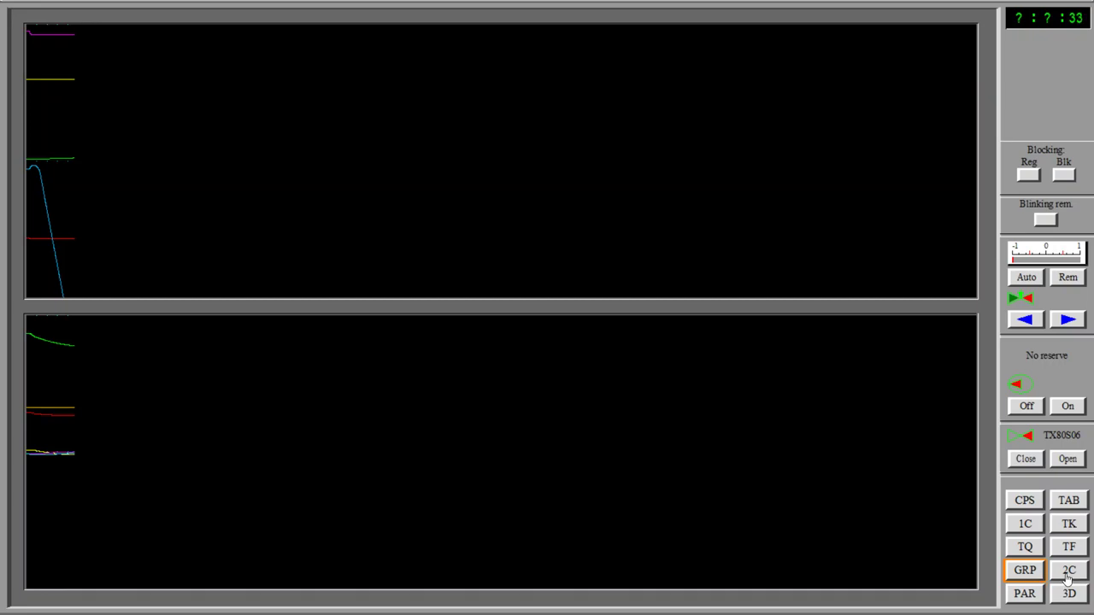
Map fuel enrichment per assembly (ENR) and plot it as a 3-D surface spanning 3.00–4.40%.
left_click(1068, 578)
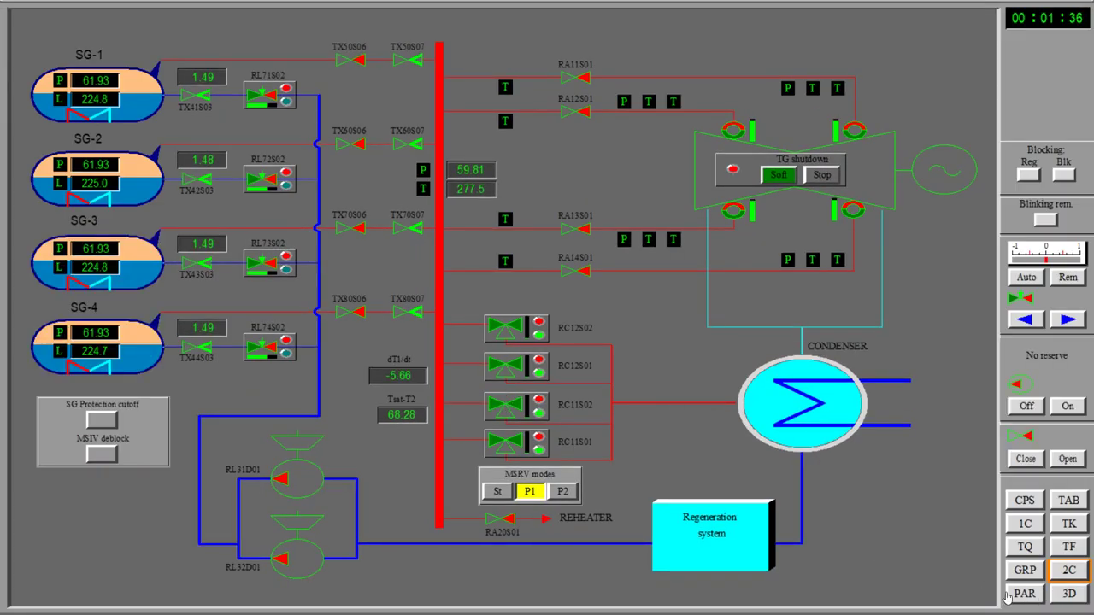
left_click(1011, 596)
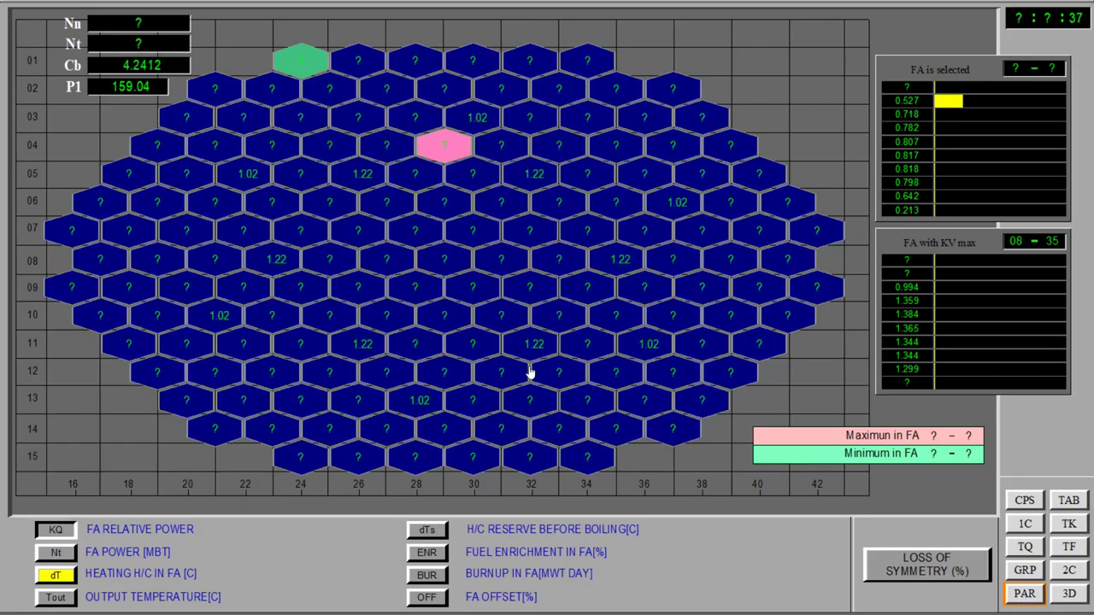
scroll(455, 341, "down", 1)
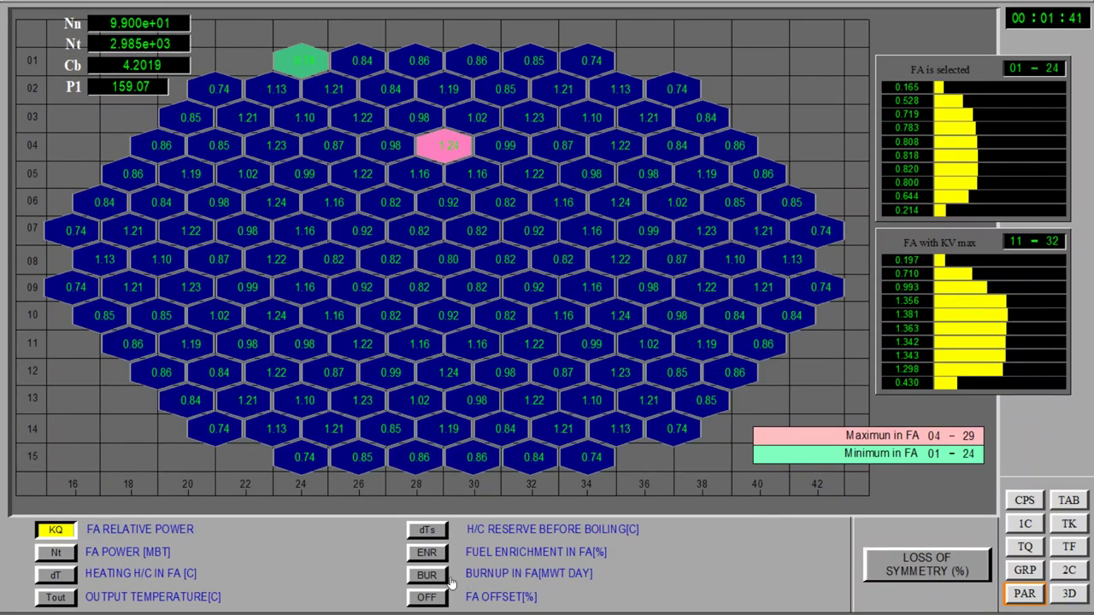
left_click(429, 555)
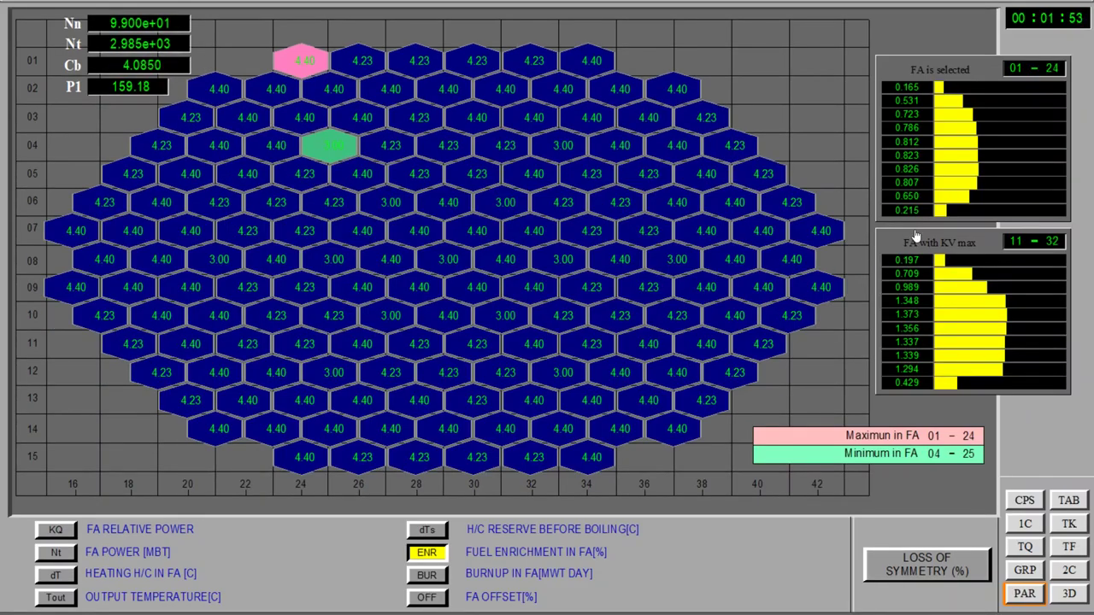
left_click(1069, 599)
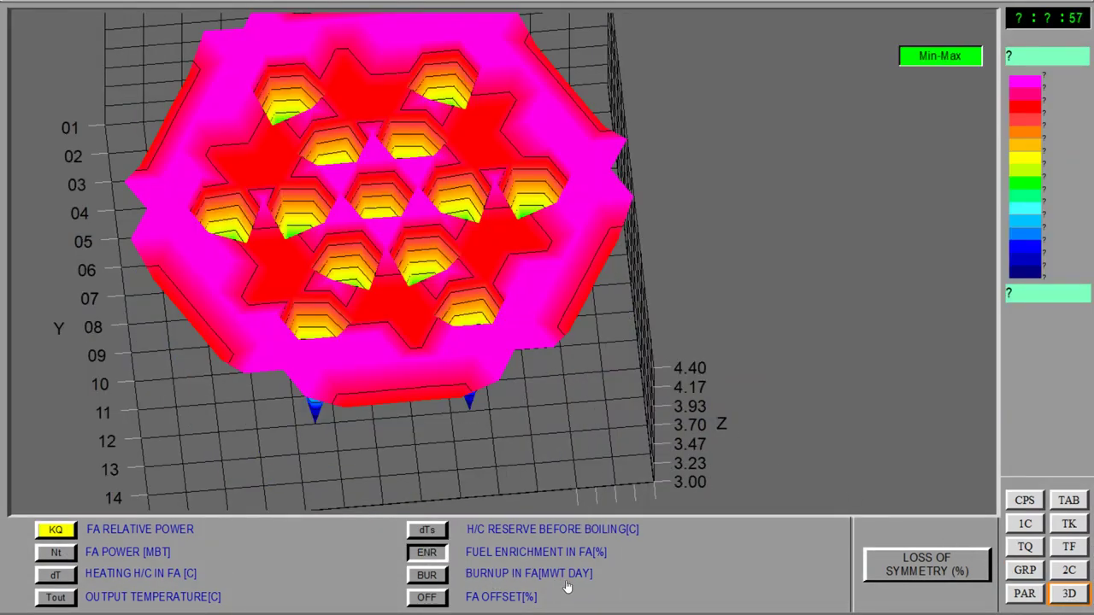
Orbit the enrichment surface through oblique, steep and side-on views, then switch it to KQ relative power.
left_click_drag(479, 310, 483, 237)
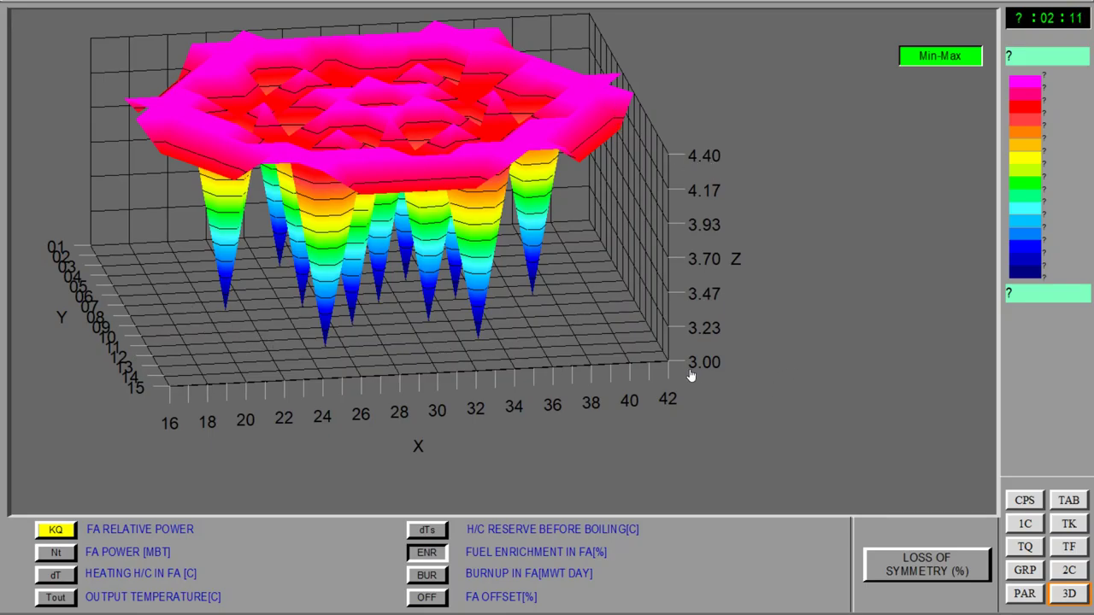
left_click_drag(691, 376, 556, 343)
mouse_move(615, 229)
left_mouse_down()
mouse_move(570, 213)
mouse_move(618, 213)
mouse_move(623, 226)
mouse_move(605, 221)
left_mouse_up()
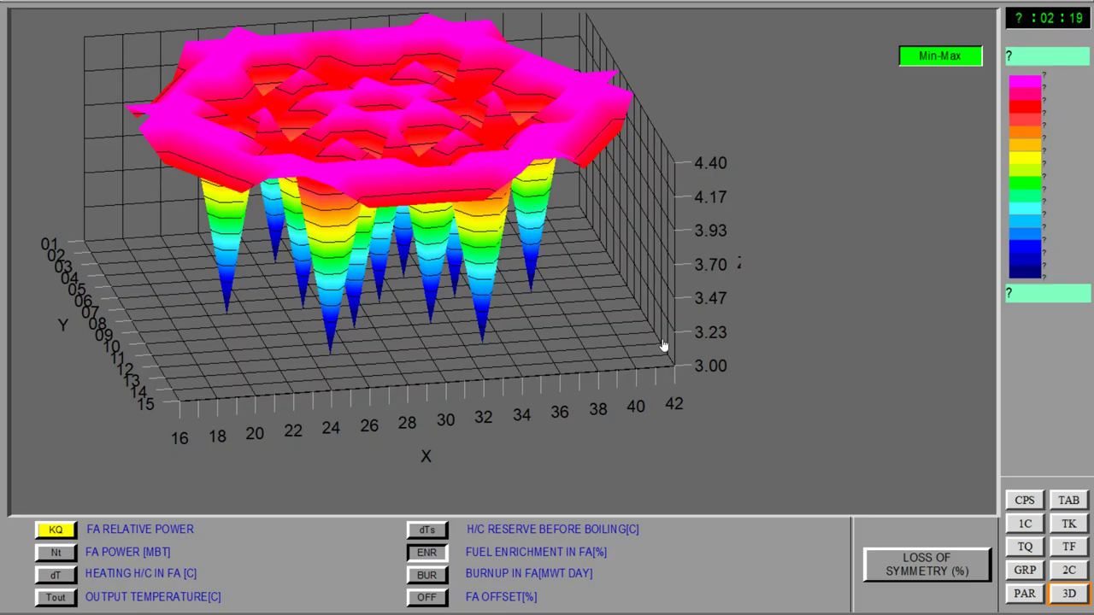
left_click_drag(486, 344, 383, 285)
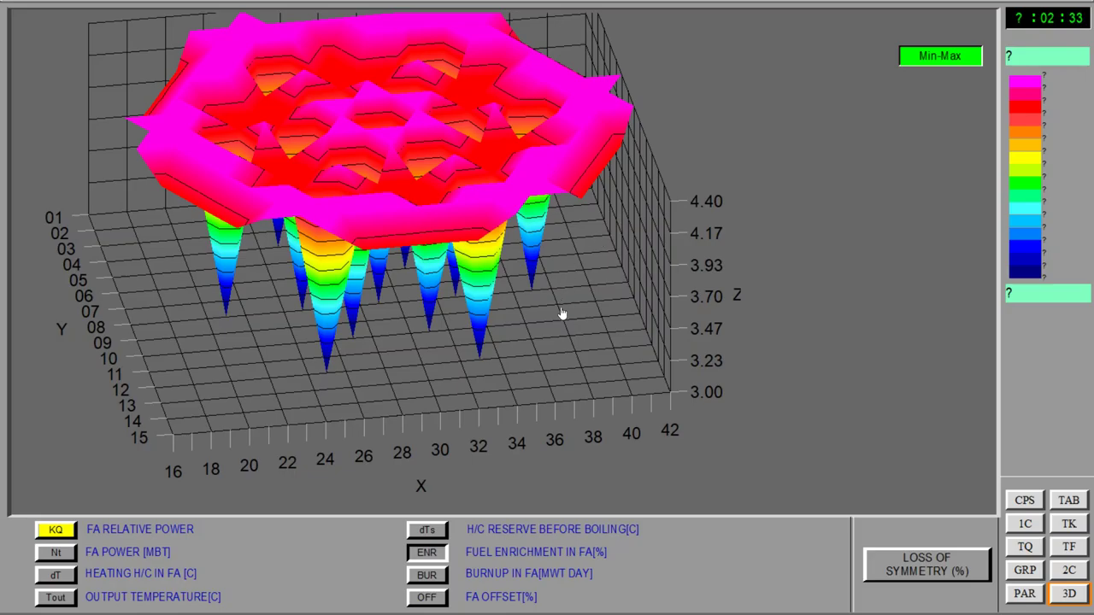
left_click_drag(562, 317, 500, 312)
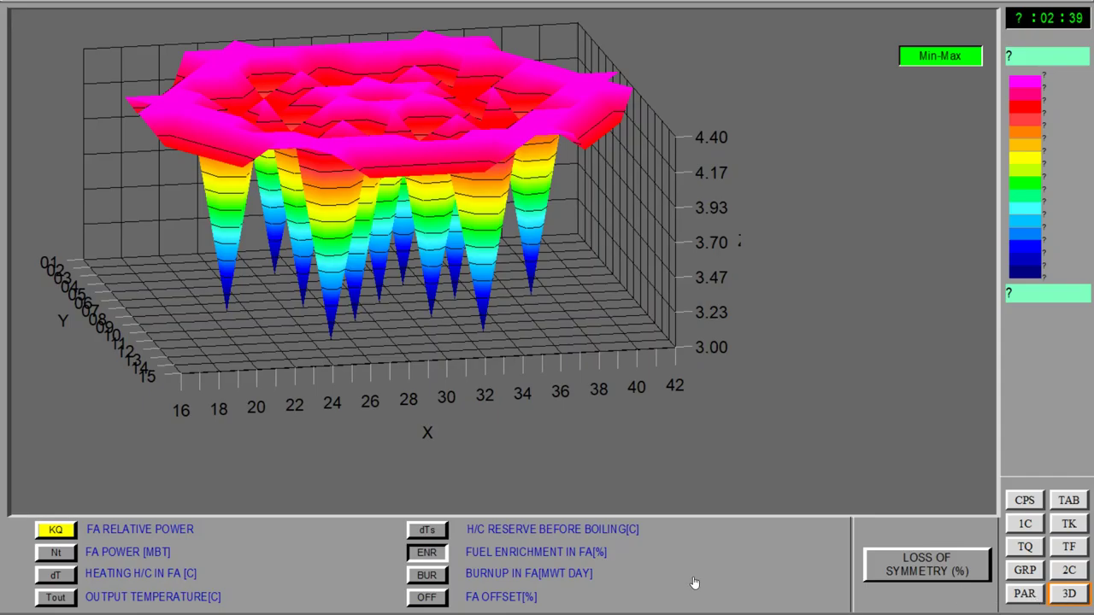
left_click(55, 530)
left_click_drag(256, 385, 262, 527)
Plot dT coolant heating per assembly (about 24.56–37.15 °C), tilt it top-down, then back to oblique.
left_click(57, 577)
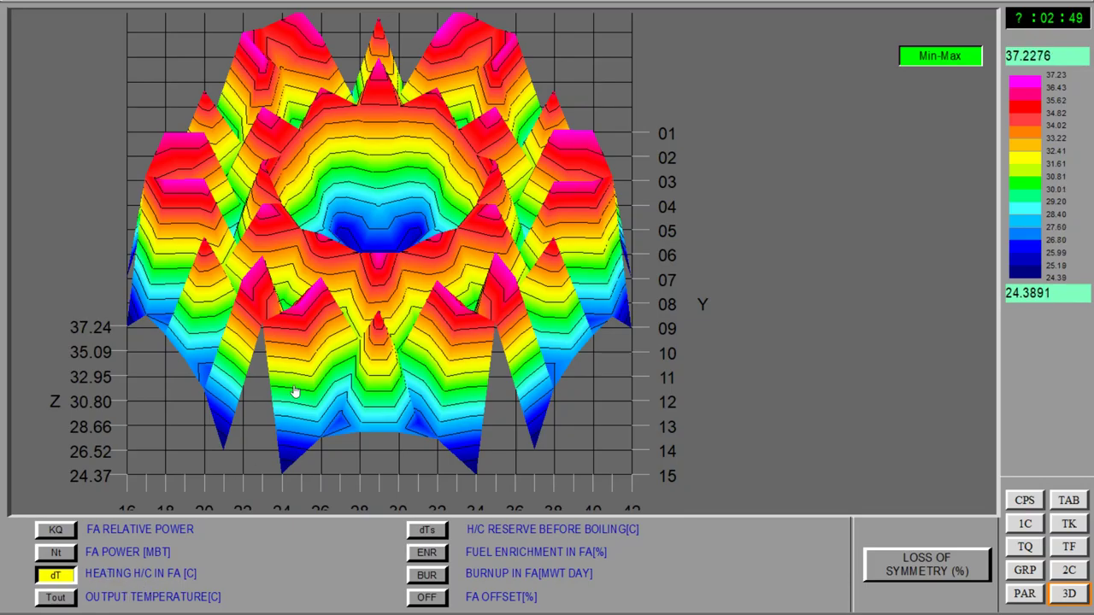
left_click_drag(476, 272, 171, 487)
left_click_drag(555, 240, 399, 218)
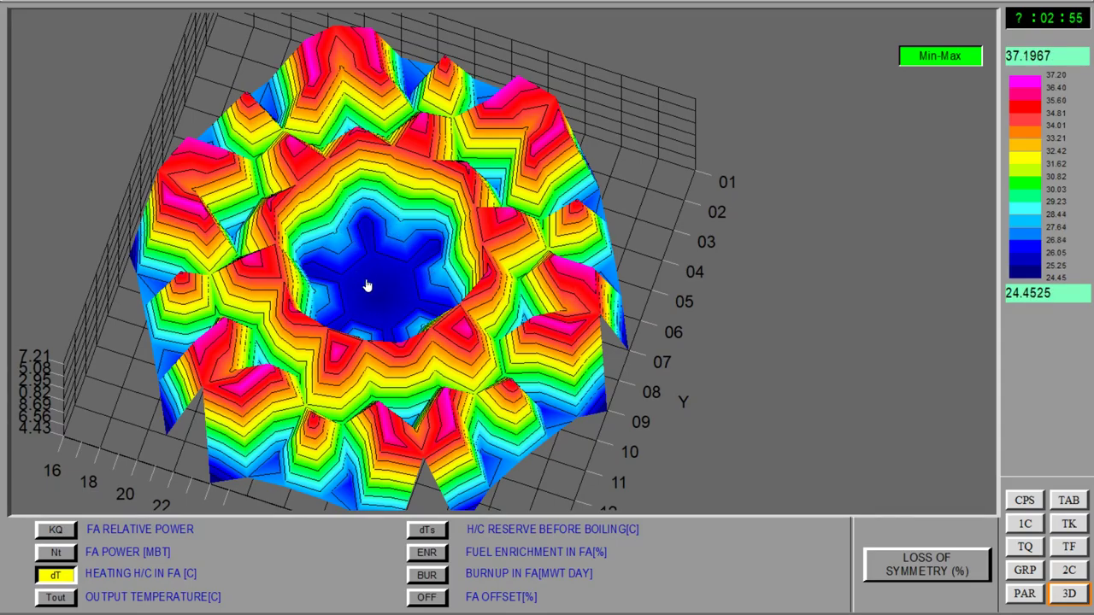
left_click_drag(366, 293, 390, 352)
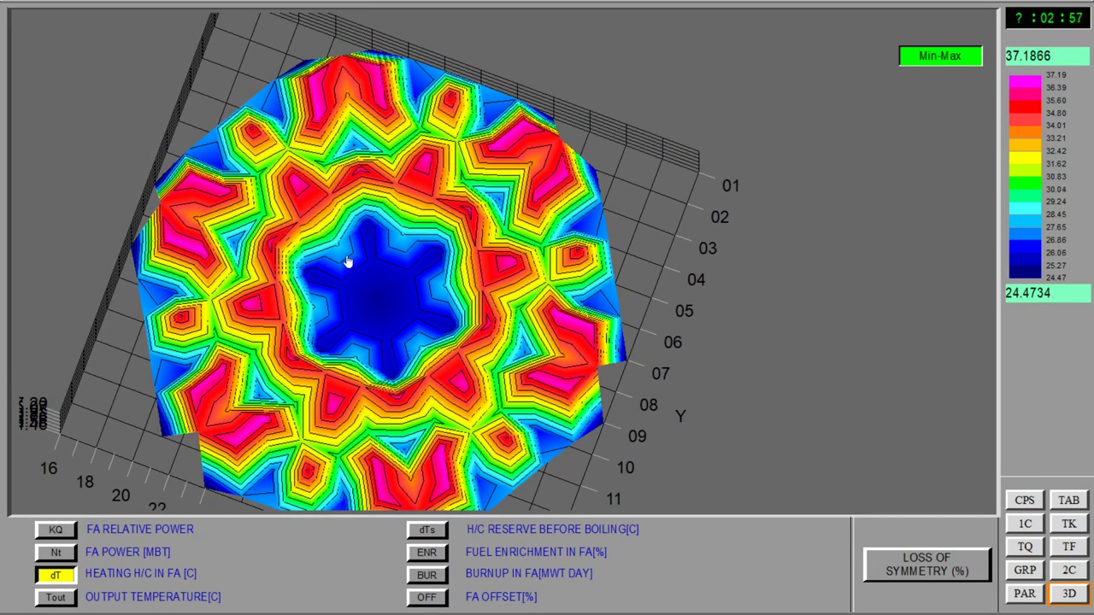
left_click_drag(396, 393, 421, 284)
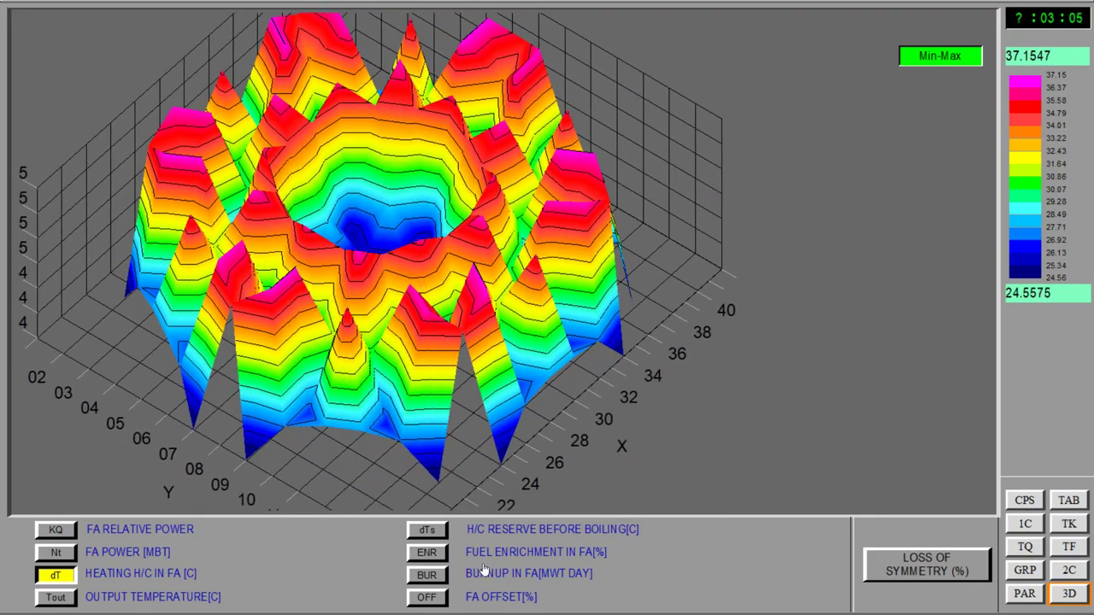
Plot dTs reserve before boiling and orbit it through shallow, low side and overhead views.
left_click(432, 531)
left_click_drag(464, 382, 379, 322)
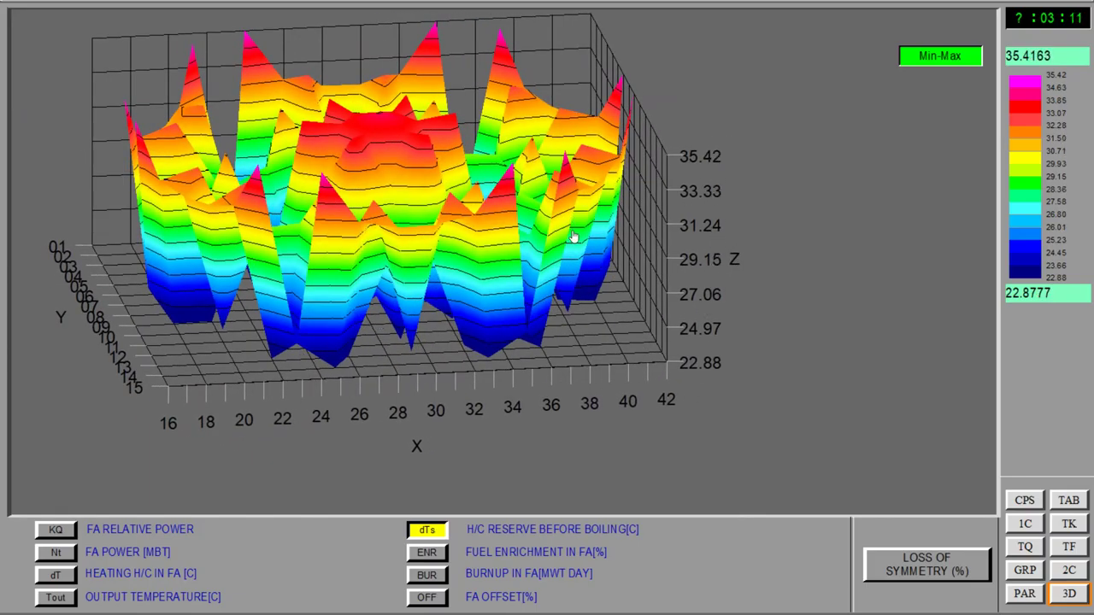
left_click_drag(577, 244, 341, 126)
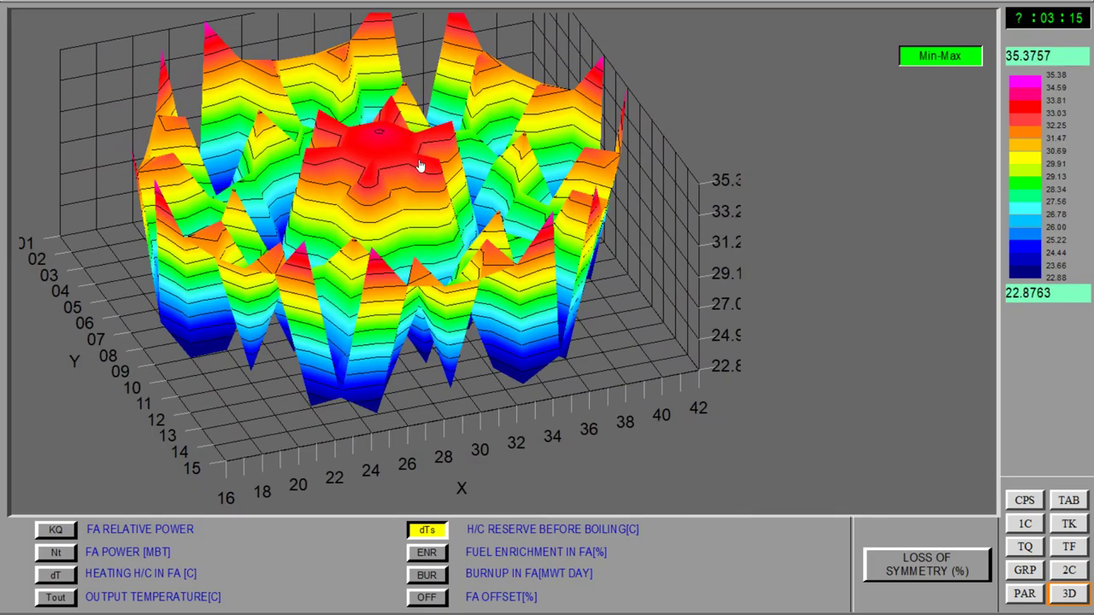
left_click_drag(427, 166, 401, 171)
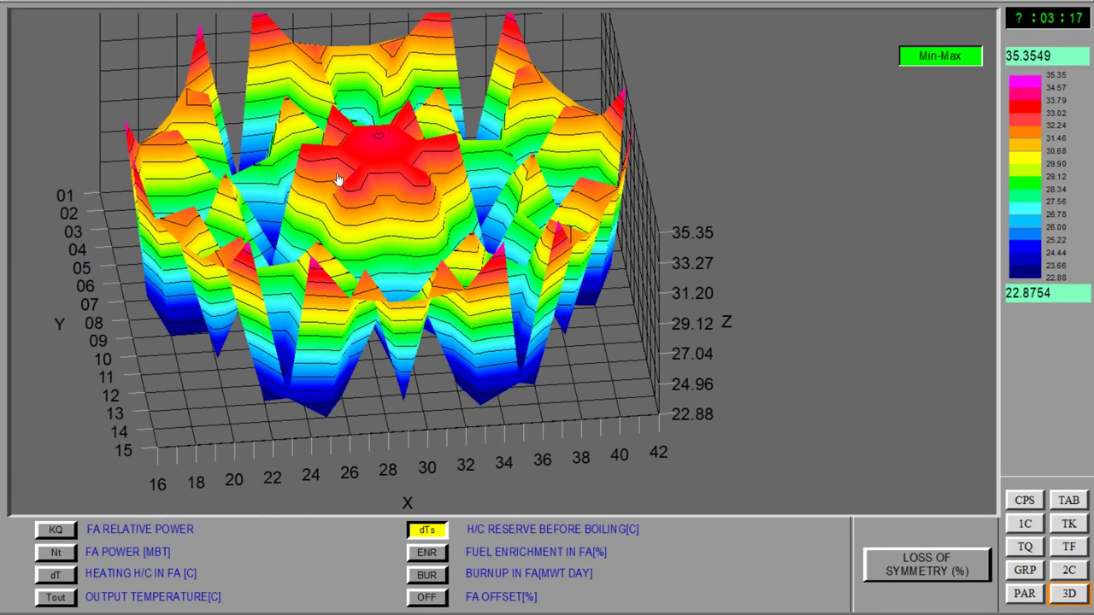
left_click_drag(333, 151, 451, 217)
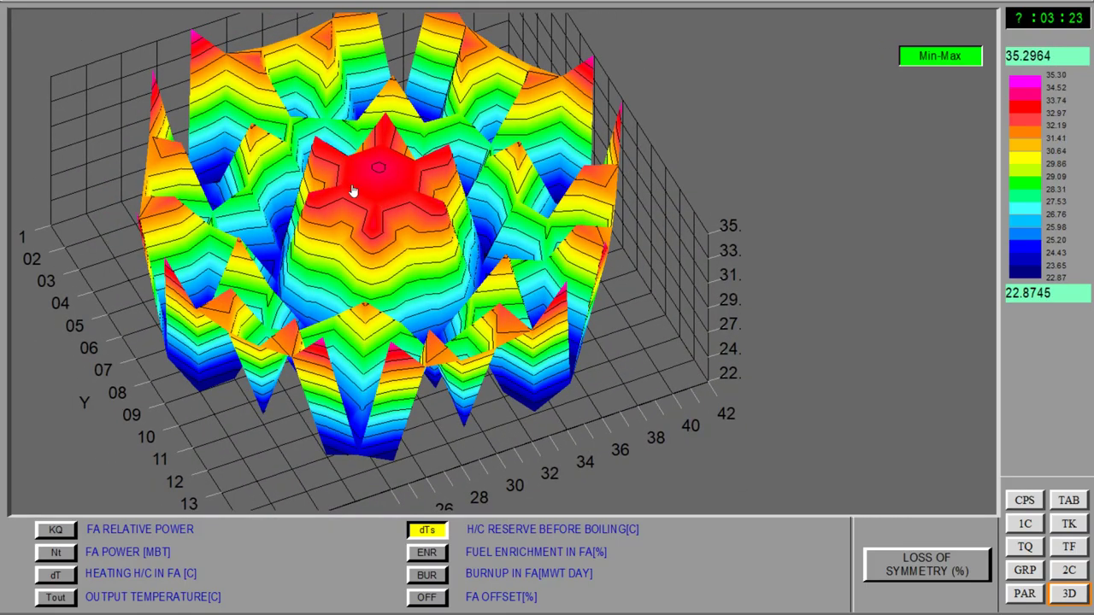
left_click_drag(389, 272, 725, 275)
left_click_drag(416, 176, 407, 270)
Show the BUR burnup surface tilted overhead, then the ENR enrichment surface (3.00–4.40) orbited overhead.
left_click(432, 575)
left_click_drag(408, 334, 438, 282)
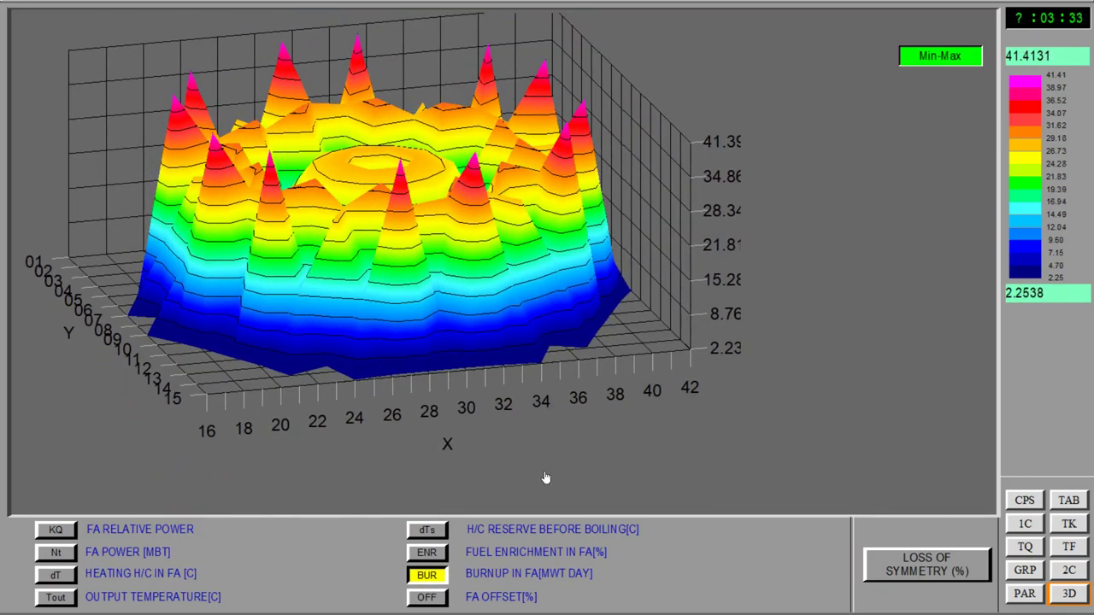
left_click(426, 553)
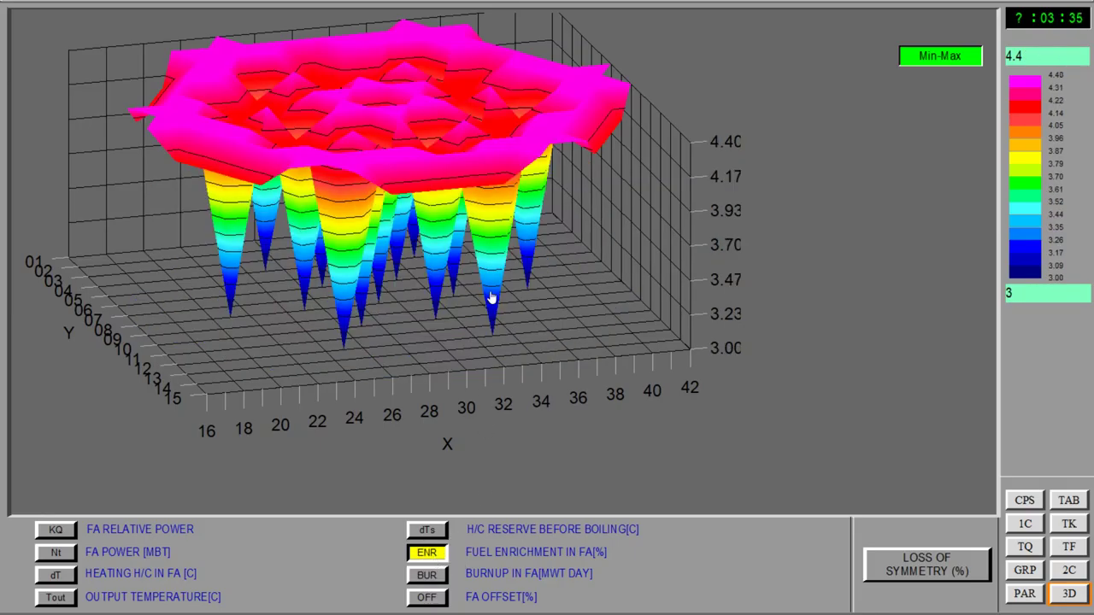
left_click_drag(496, 285, 419, 105)
Plot FA offset (about -1.27 to 9.53%) and rotate it from oblique side to overhead views.
left_click(427, 597)
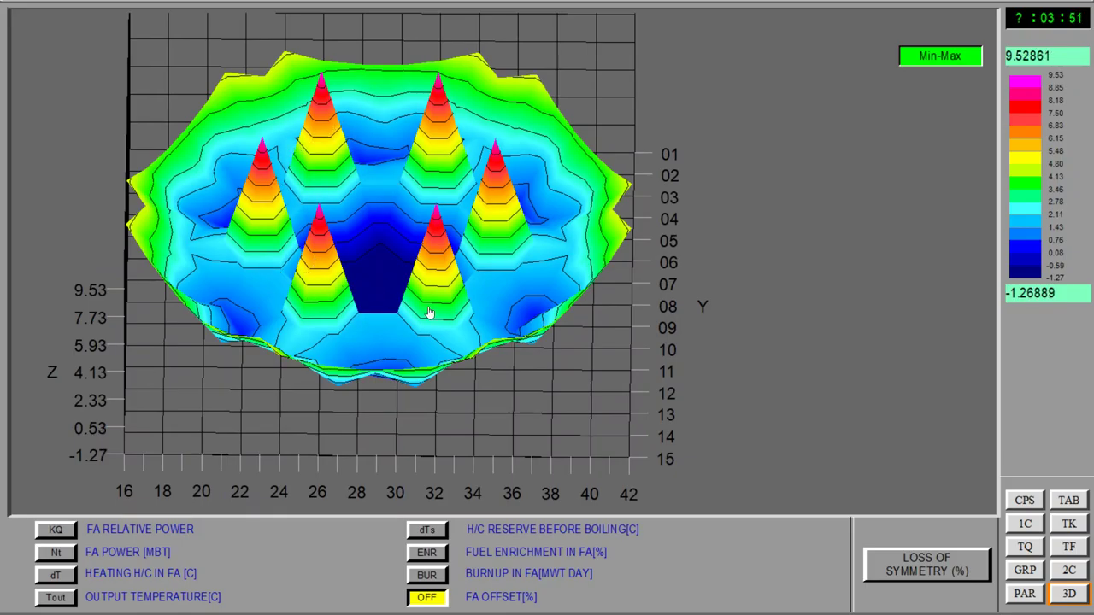
left_click_drag(444, 337, 483, 301)
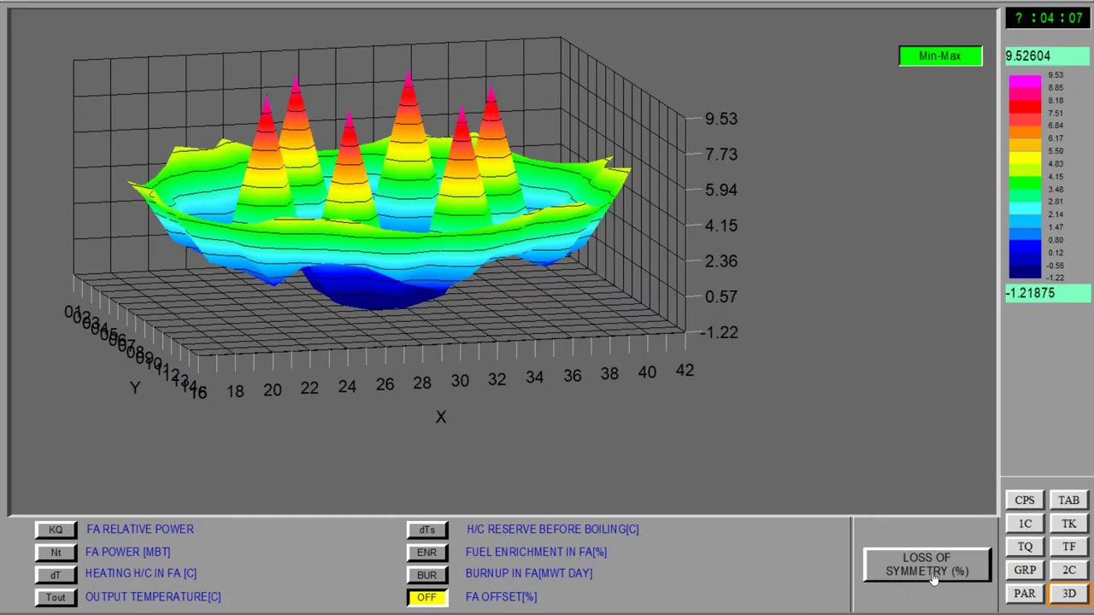
left_click_drag(361, 214, 364, 269)
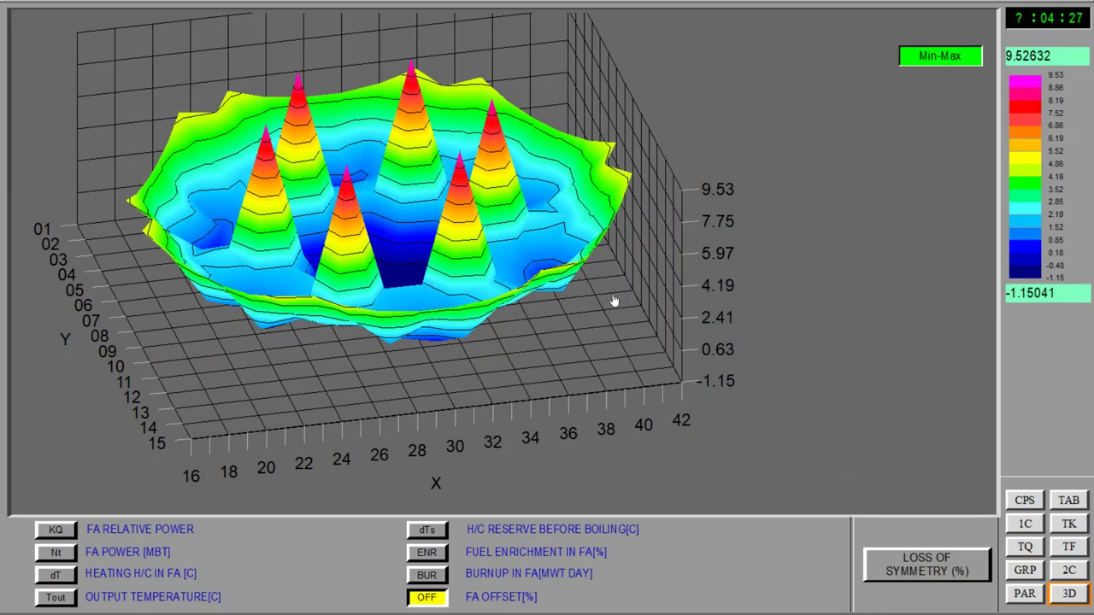
left_click_drag(607, 298, 678, 279)
Plot loss of symmetry (about -18.78 to 18.78%), orbit it, then switch the display off.
left_click(892, 581)
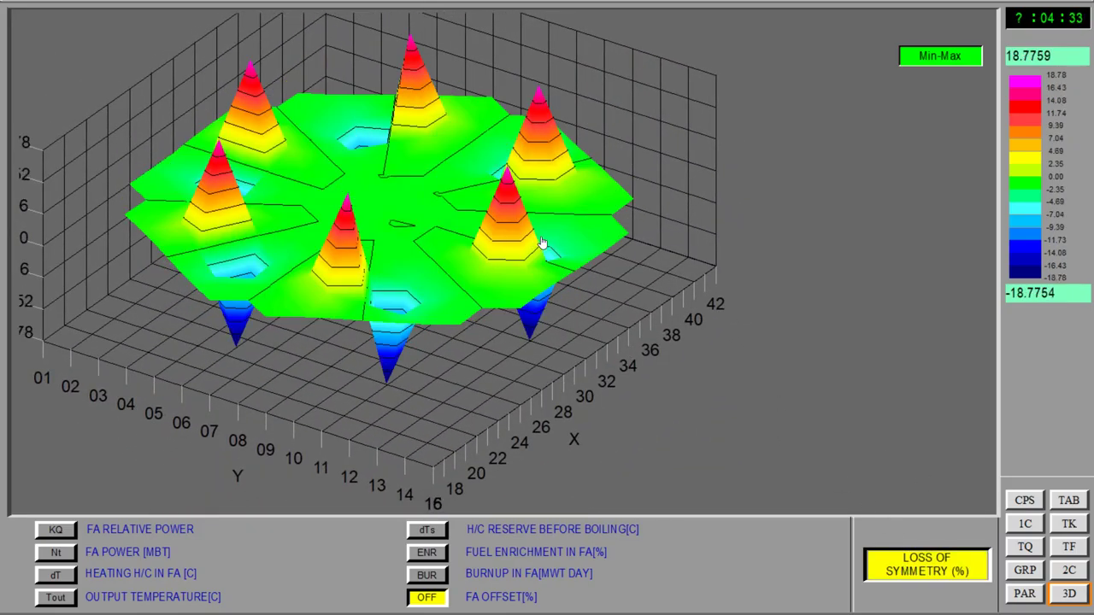
left_click_drag(552, 247, 422, 315)
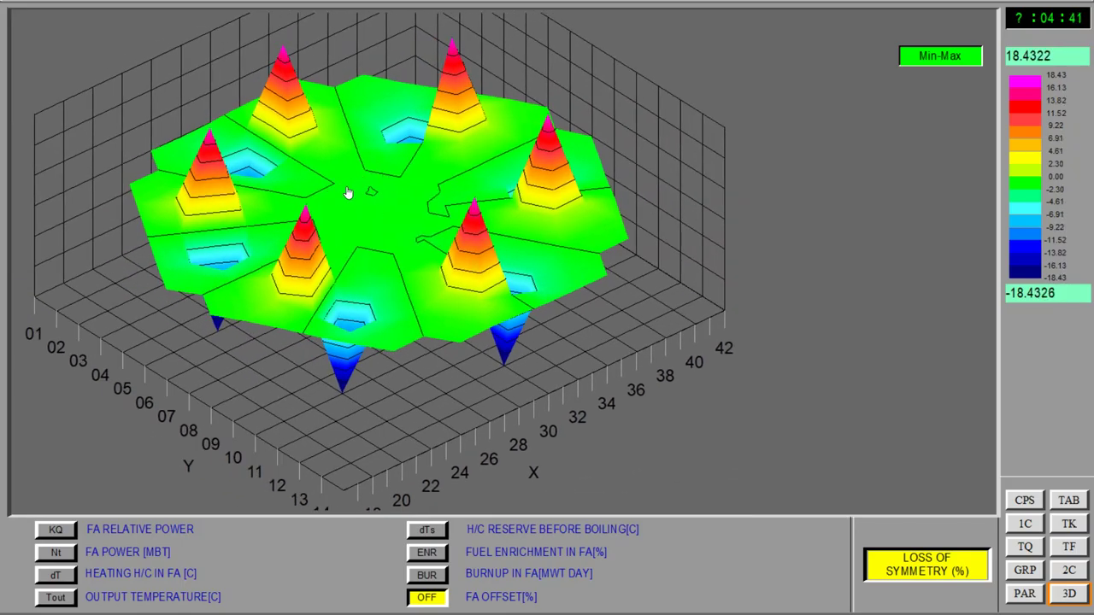
left_click_drag(362, 203, 496, 219)
left_click_drag(308, 285, 381, 310)
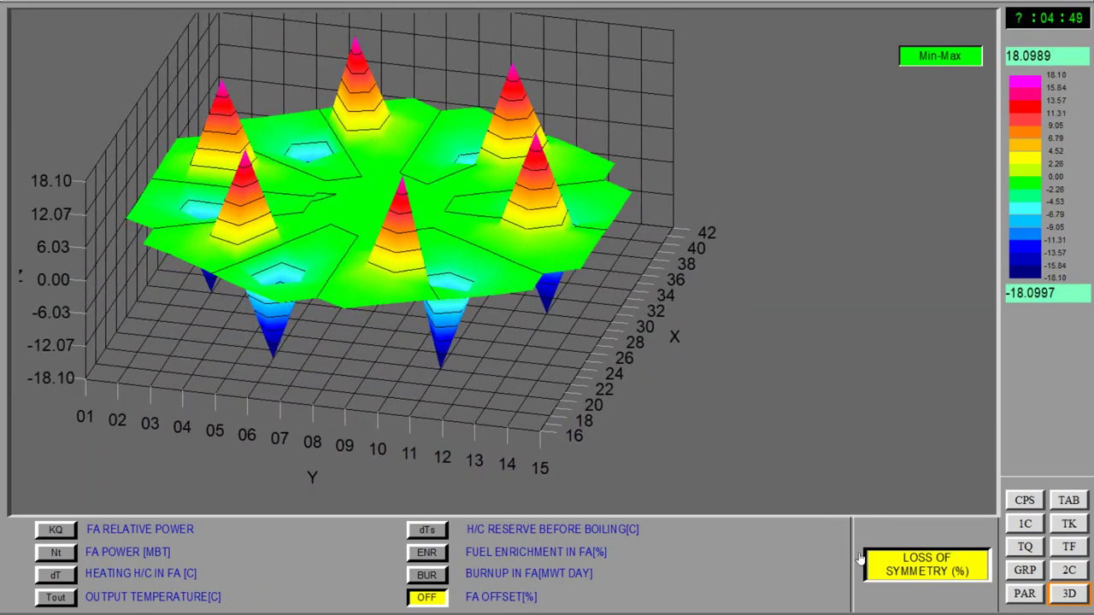
left_click(937, 573)
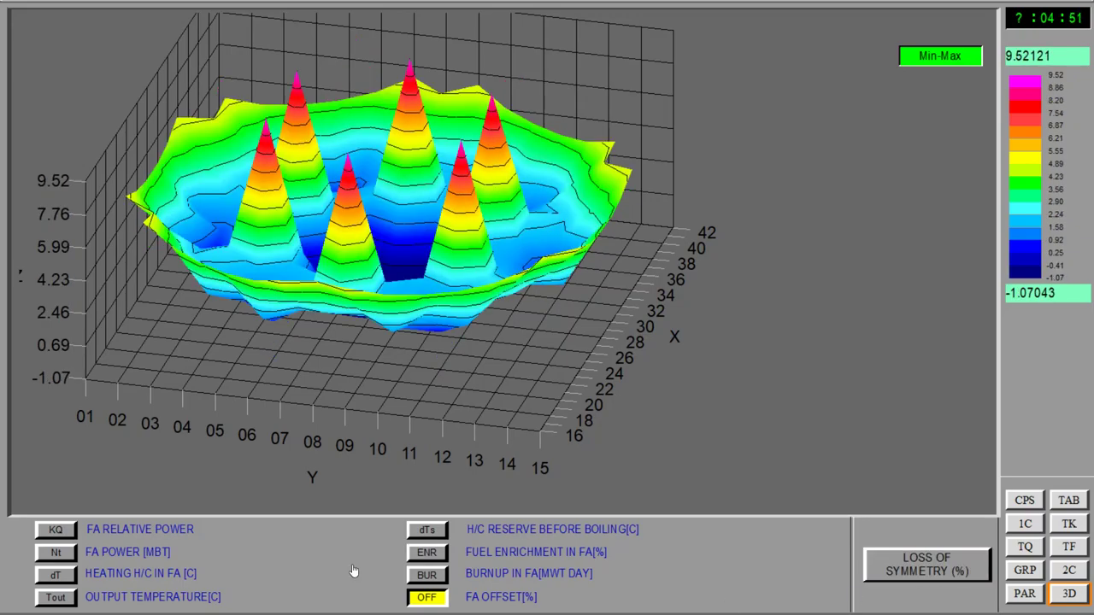
left_click(1024, 500)
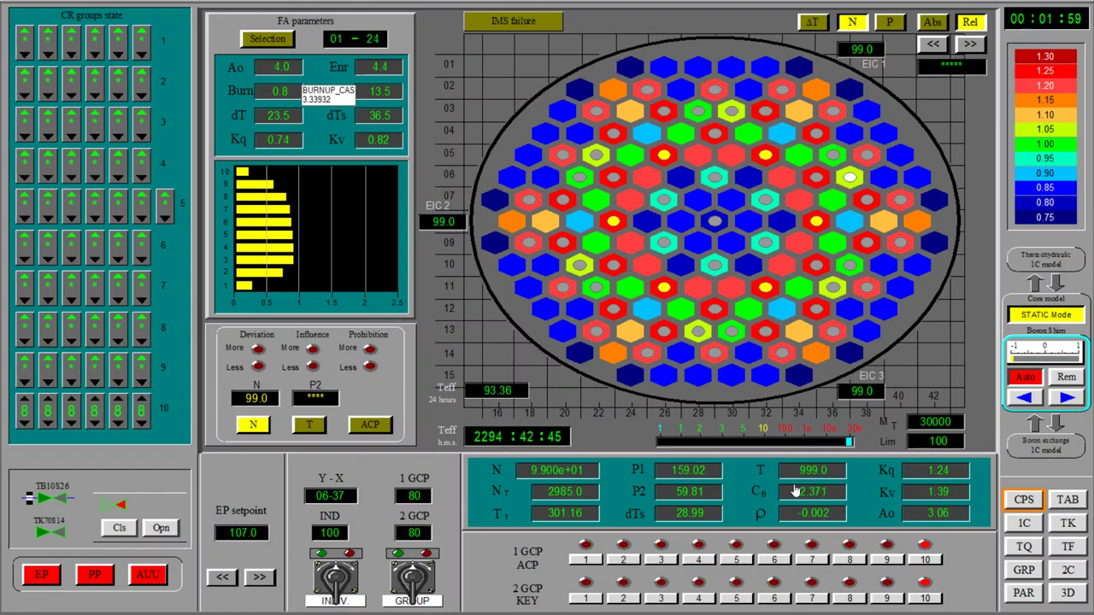
left_click(1025, 570)
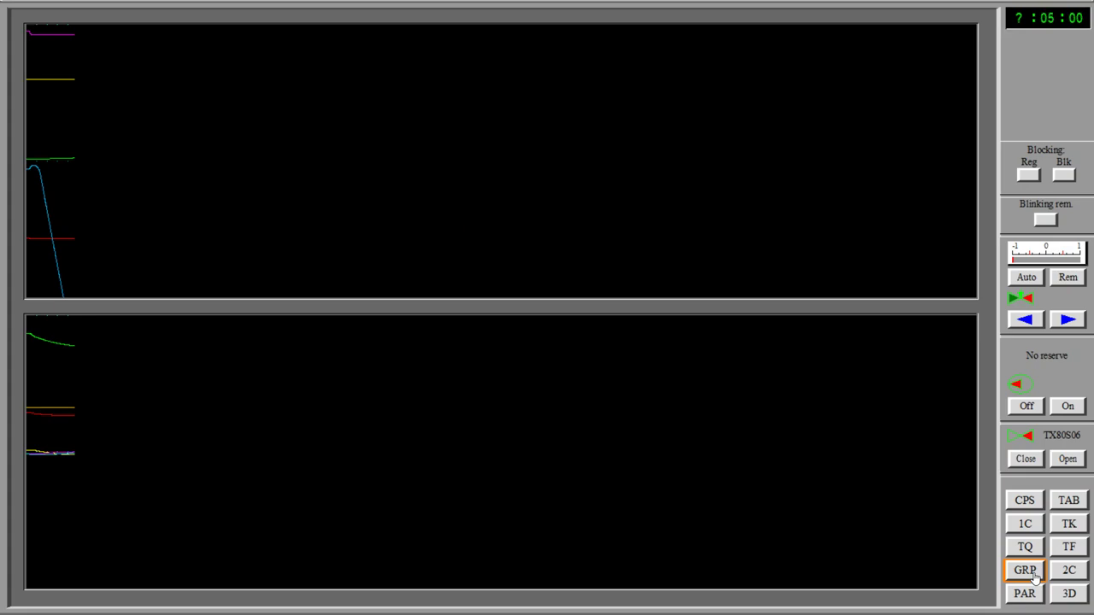
right_click(47, 211)
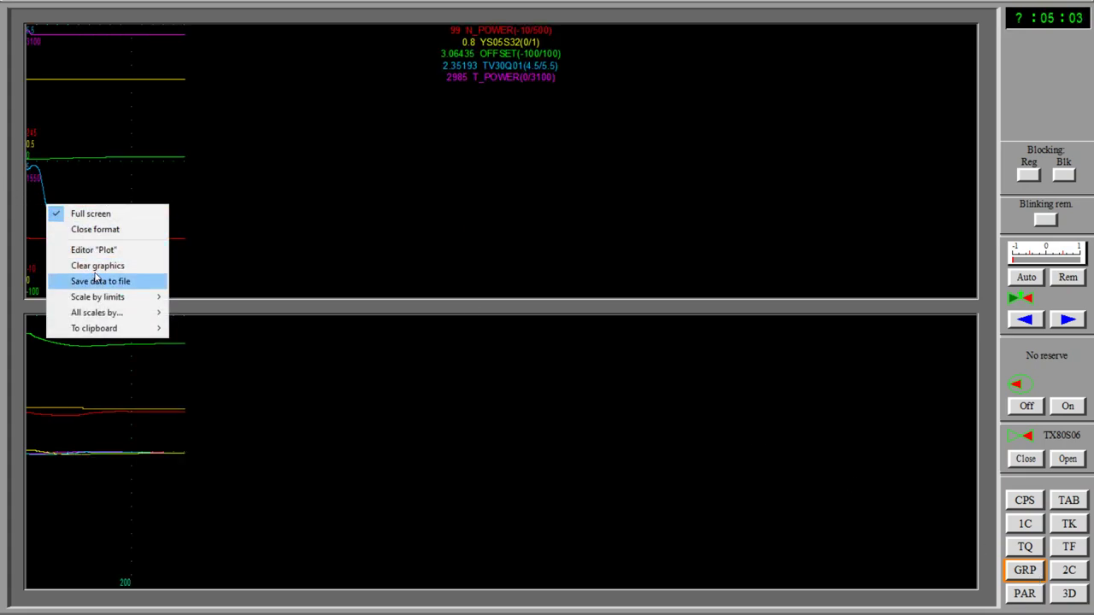
mouse_move(97, 299)
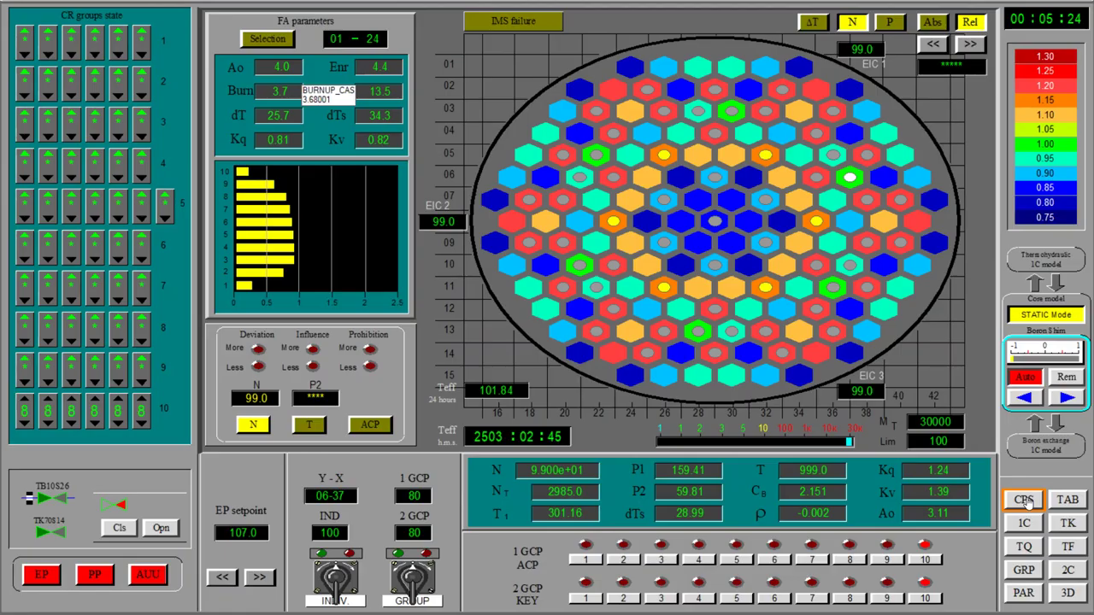
left_click(1022, 570)
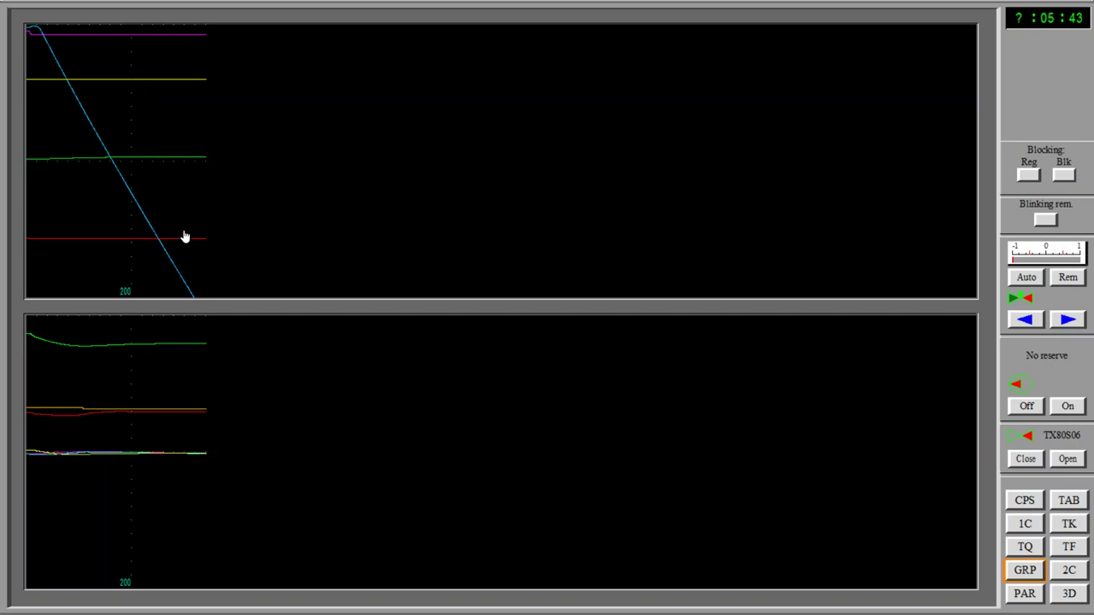
left_click(1040, 507)
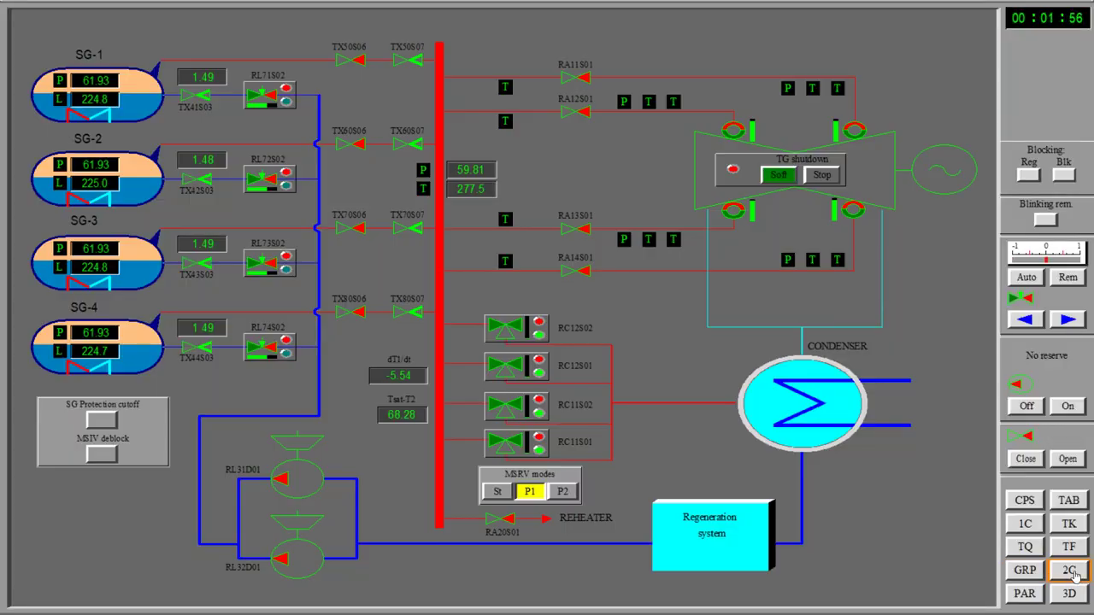
Show fuel enrichment on the assembly parameter map and inspect assembly 04-23.
left_click(1024, 596)
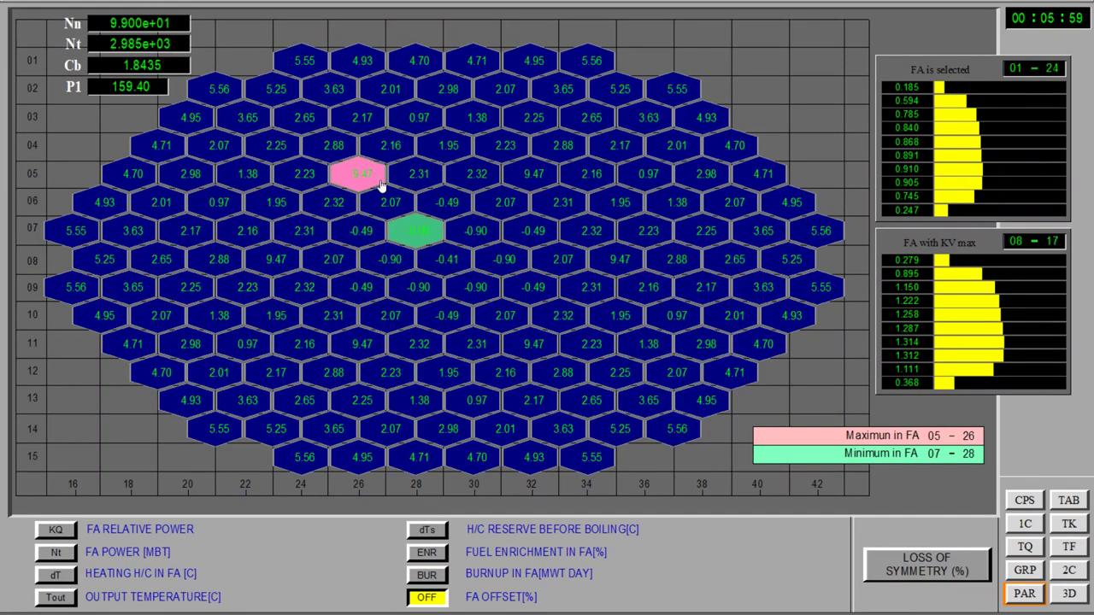
left_click(436, 557)
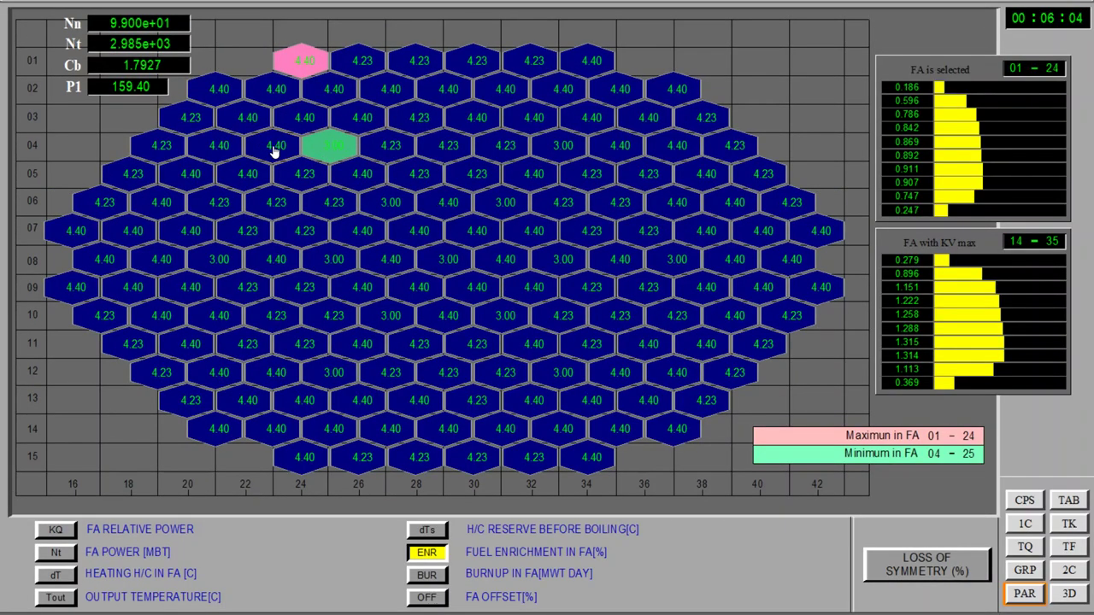
left_click(275, 149)
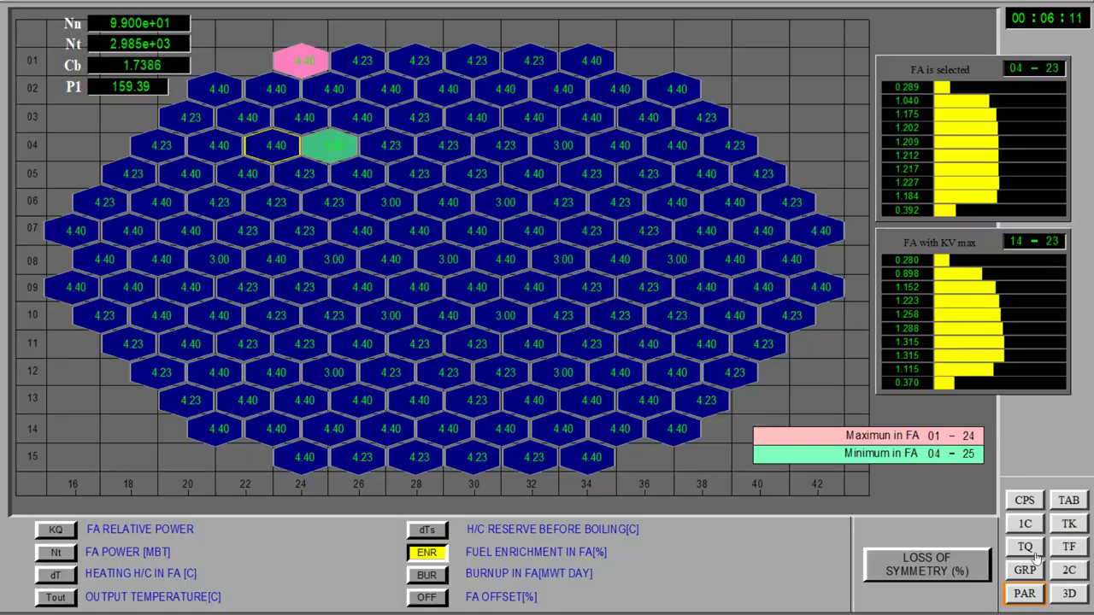
left_click(1036, 506)
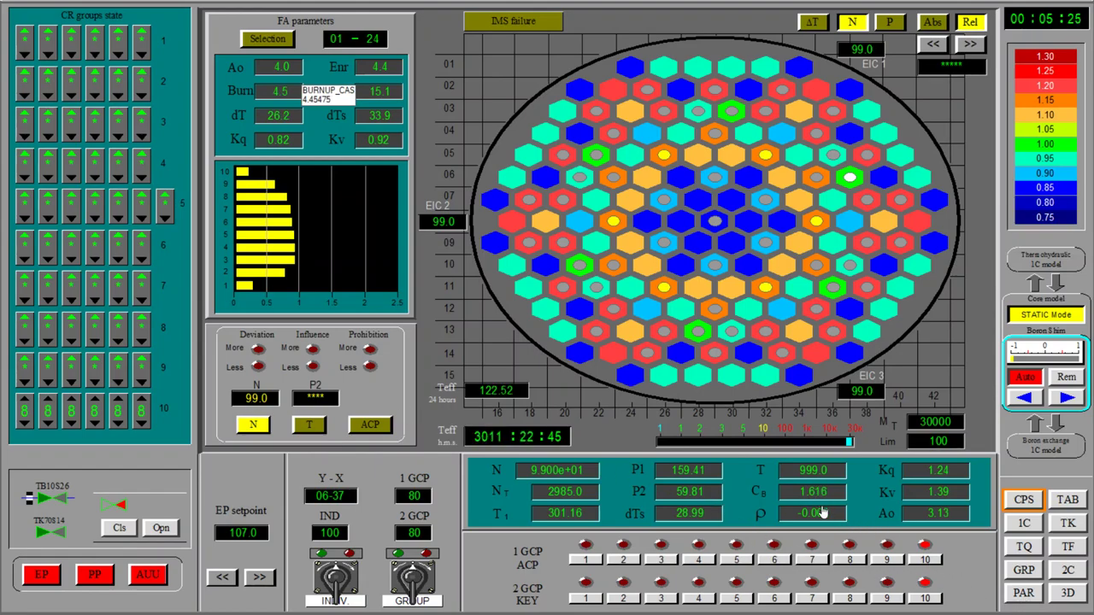
Reopen the parameter map and inspect the enrichment of assemblies 05-26 and 04-27.
left_click(1069, 570)
left_click(1034, 571)
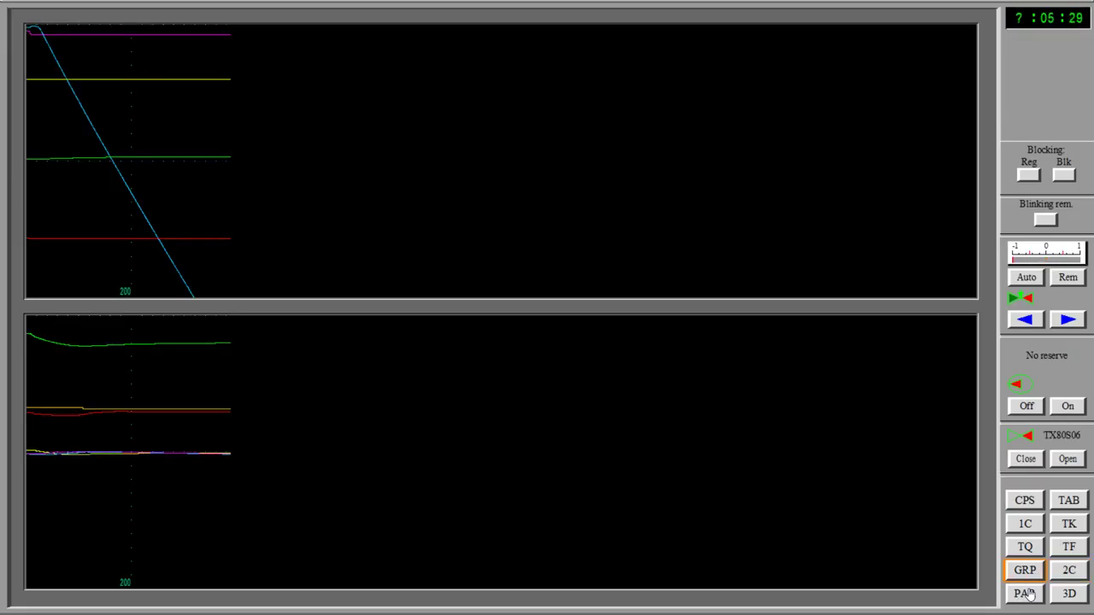
left_click(1030, 592)
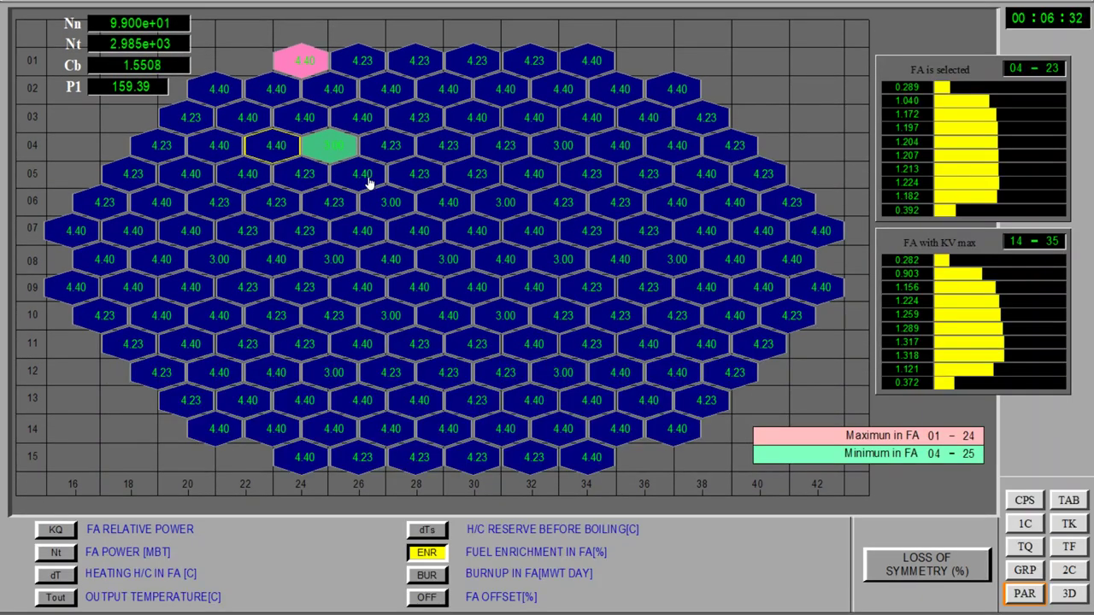
left_click(368, 181)
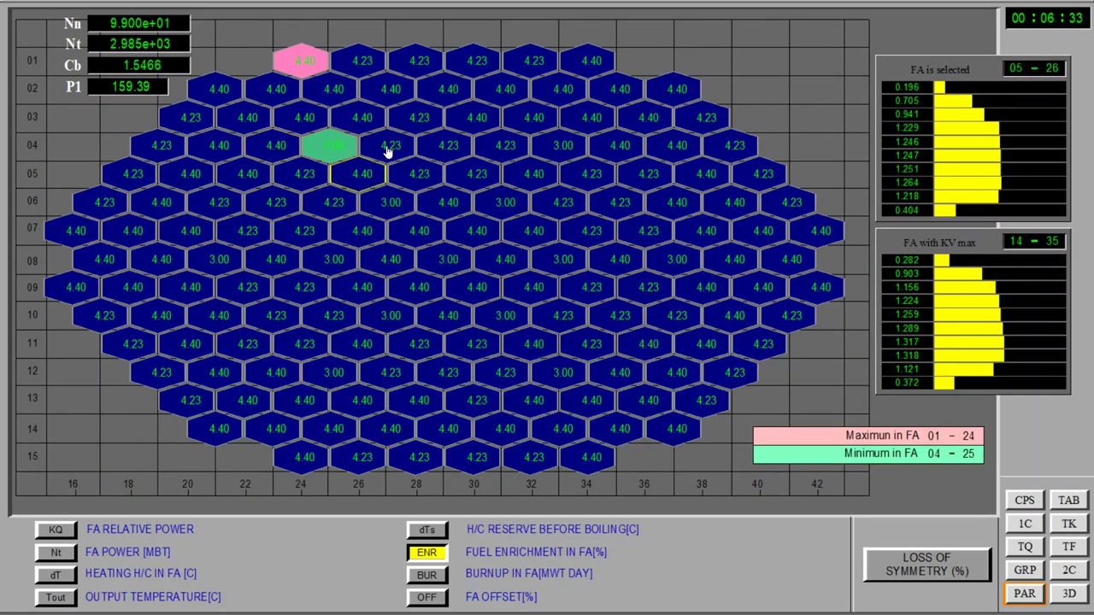
left_click(381, 153)
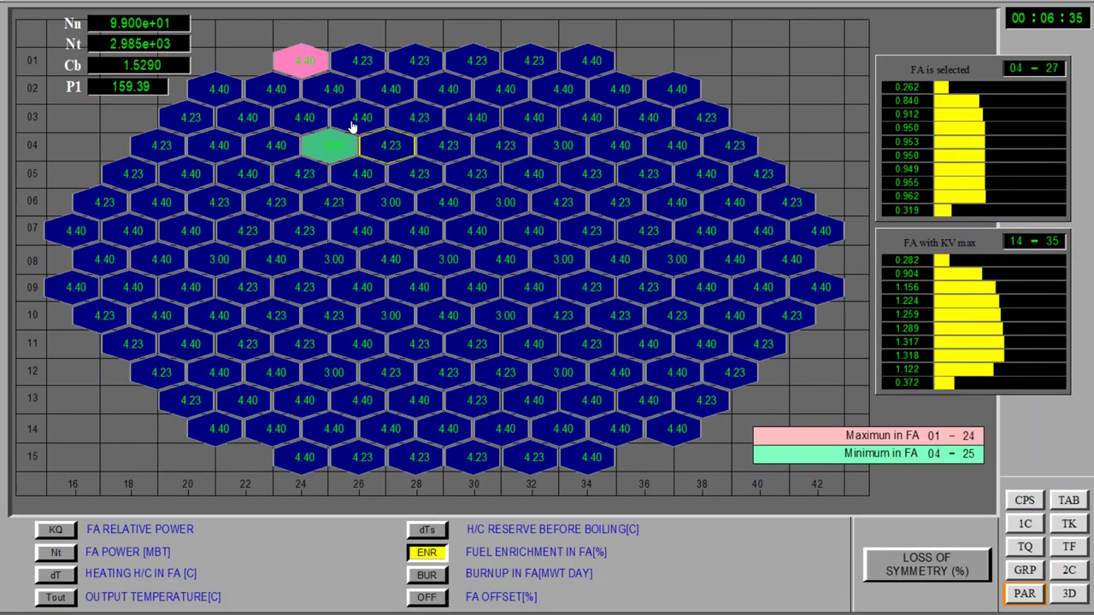
left_click(1023, 500)
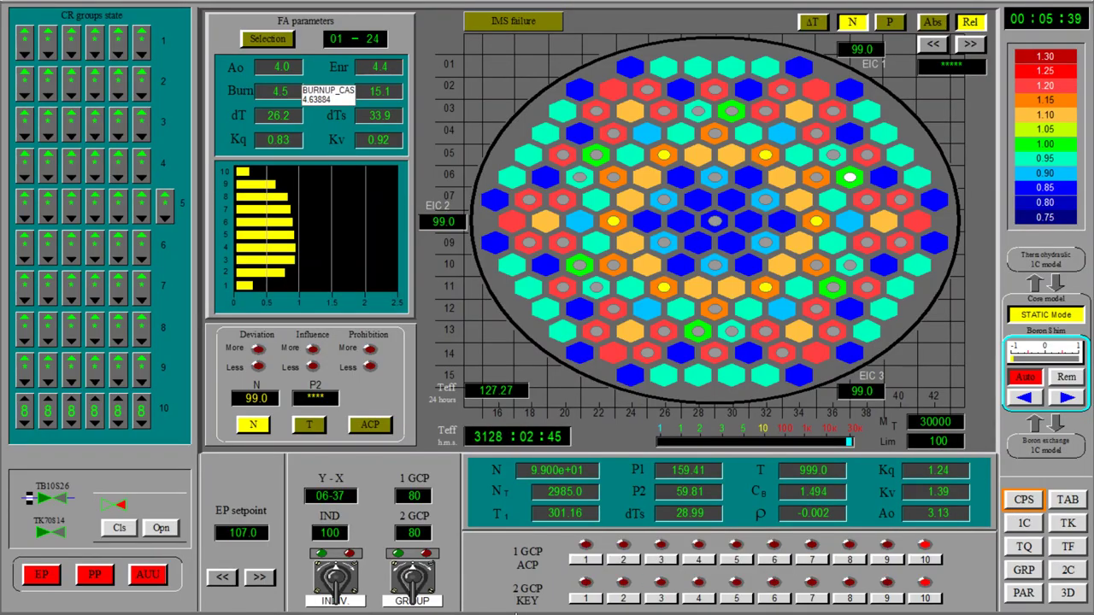
Quit the simulator with Alt+F4, confirm the exit, and bring up the OBS window.
key("alt+F4")
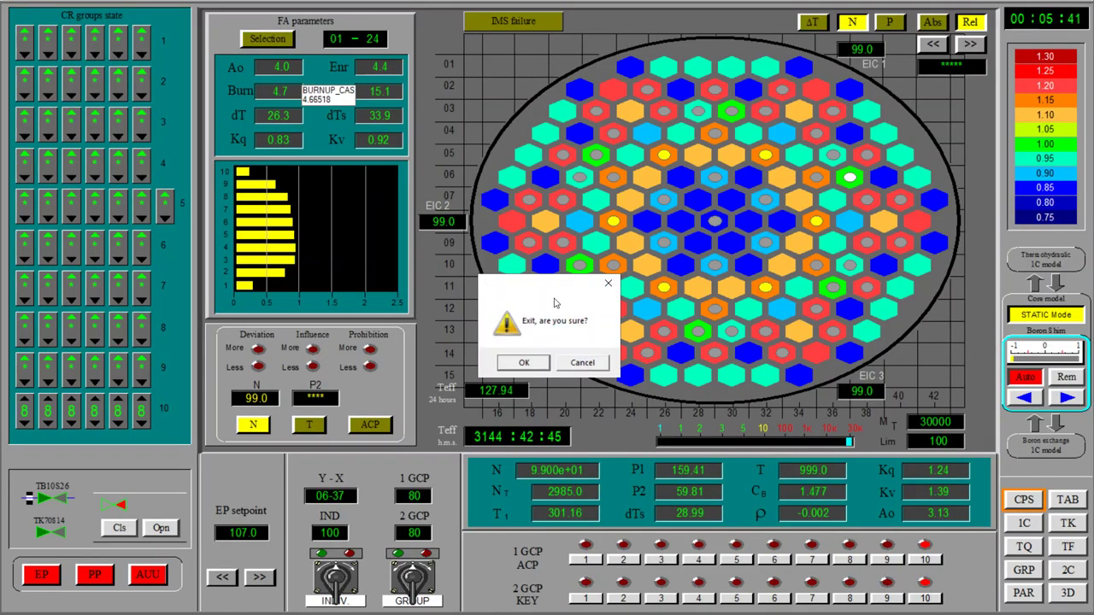
left_click(524, 363)
left_click(704, 601)
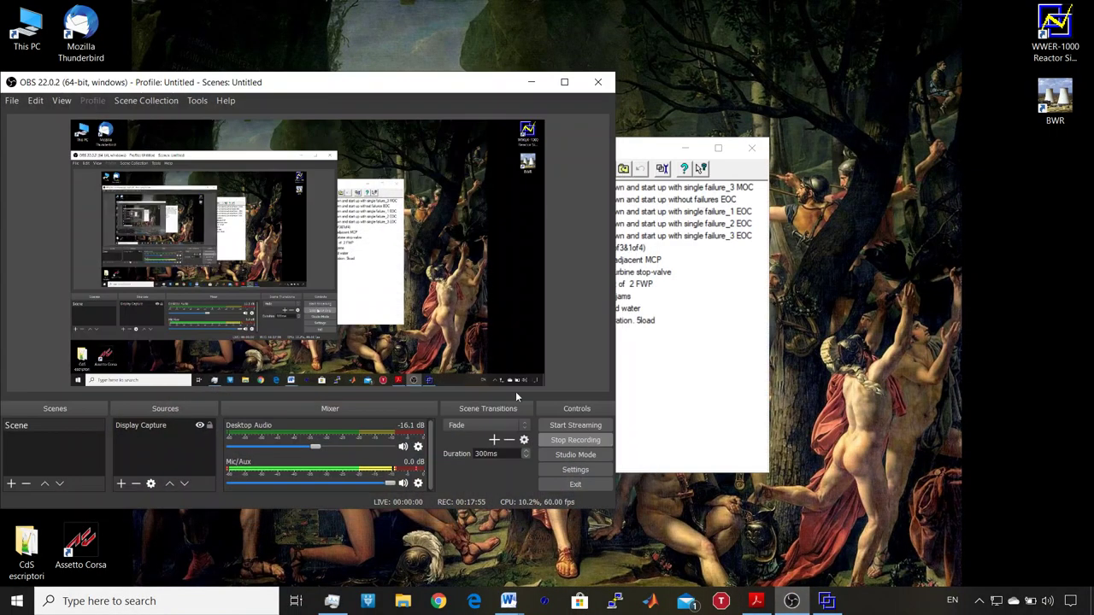